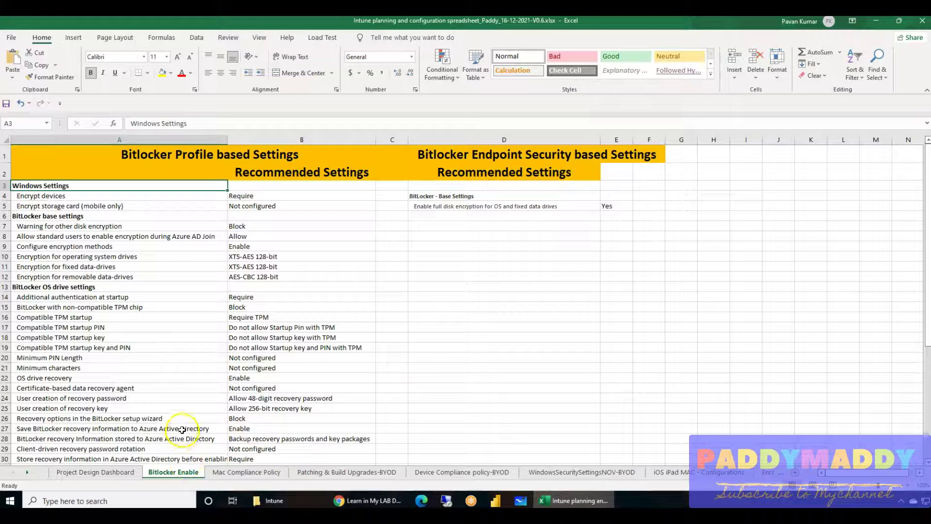
Review the BitLocker setting names and values in rows 4–30 of the Excel sheet.
click(67, 473)
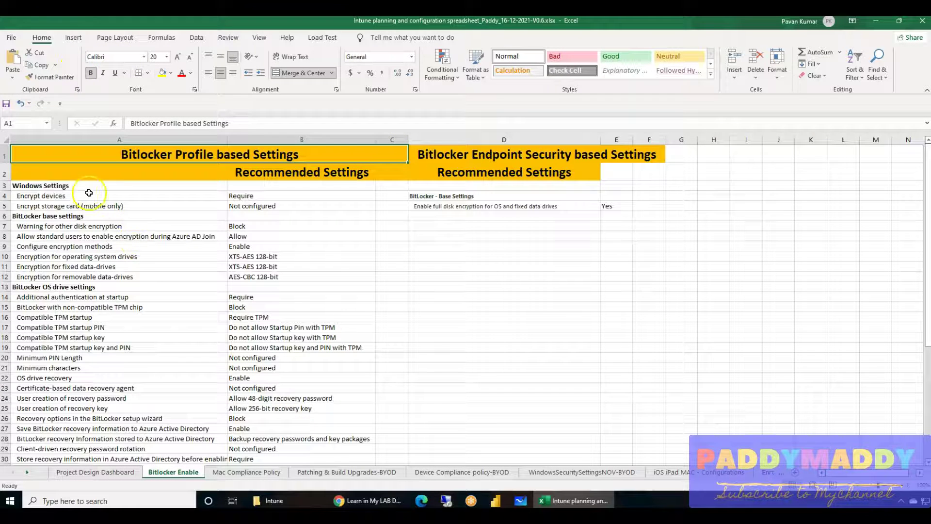
drag(82, 195, 293, 456)
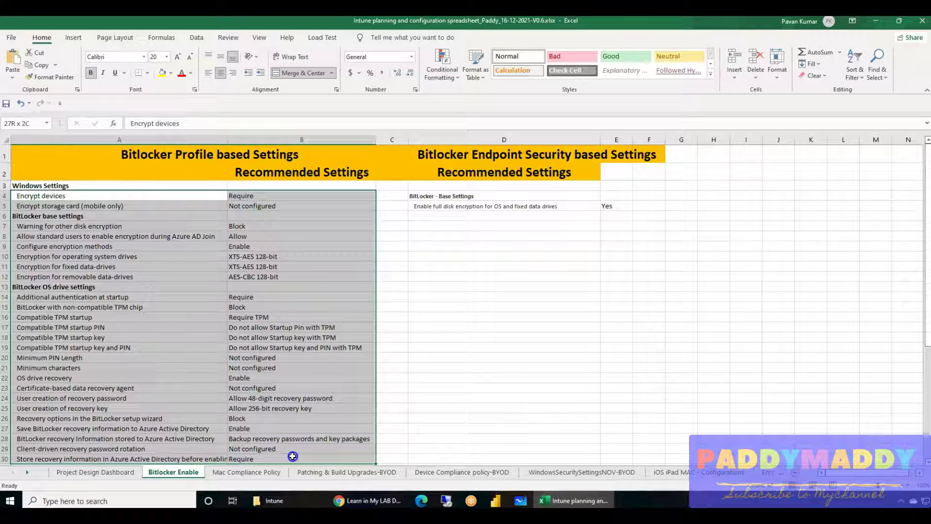
click(194, 173)
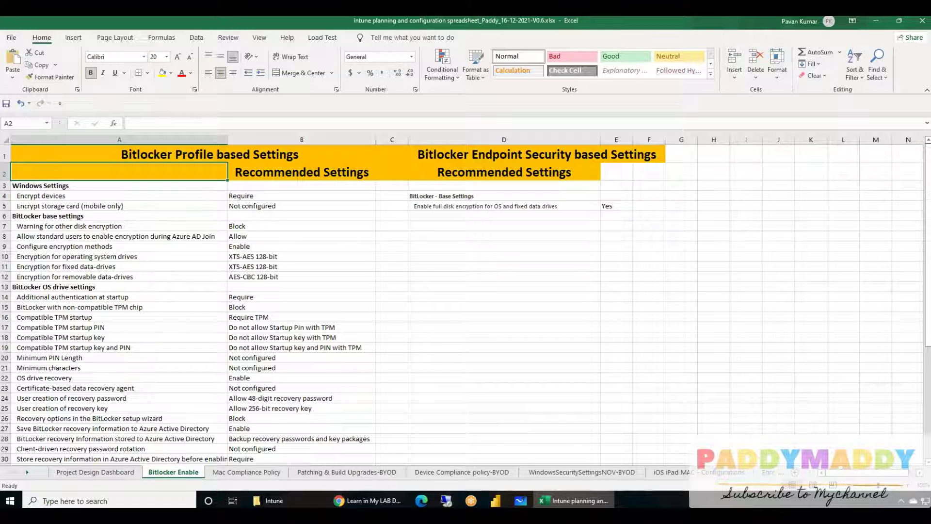
Note the fixed data-drive encryption and TPM startup key settings, then go to Endpoint Manager Devices.
click(219, 267)
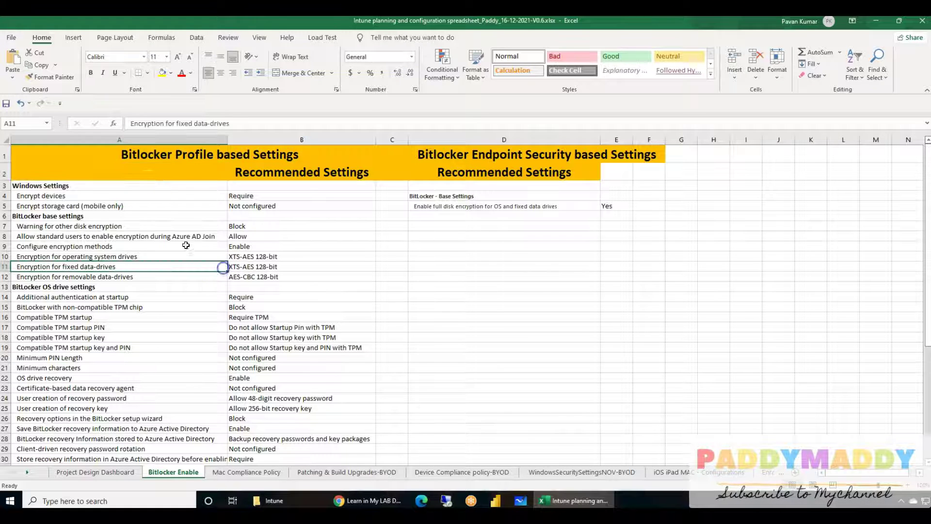
click(199, 336)
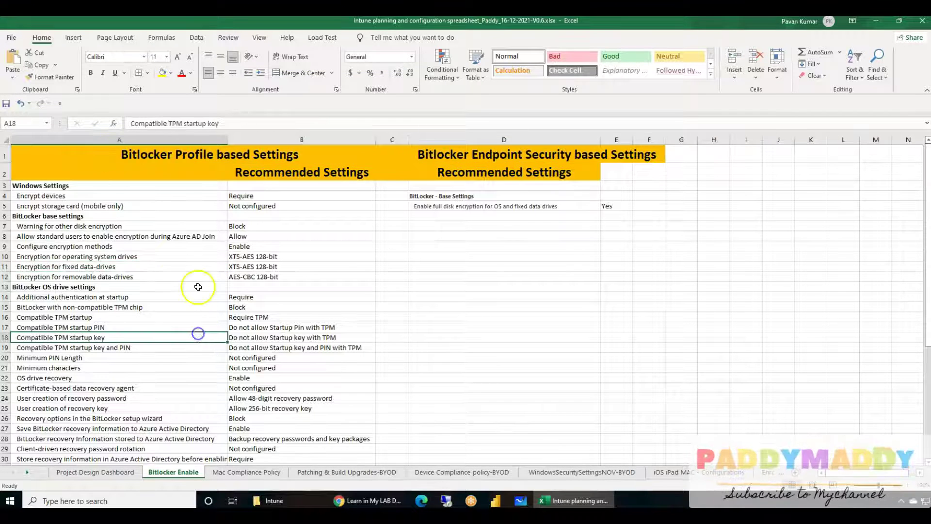
click(367, 501)
click(36, 167)
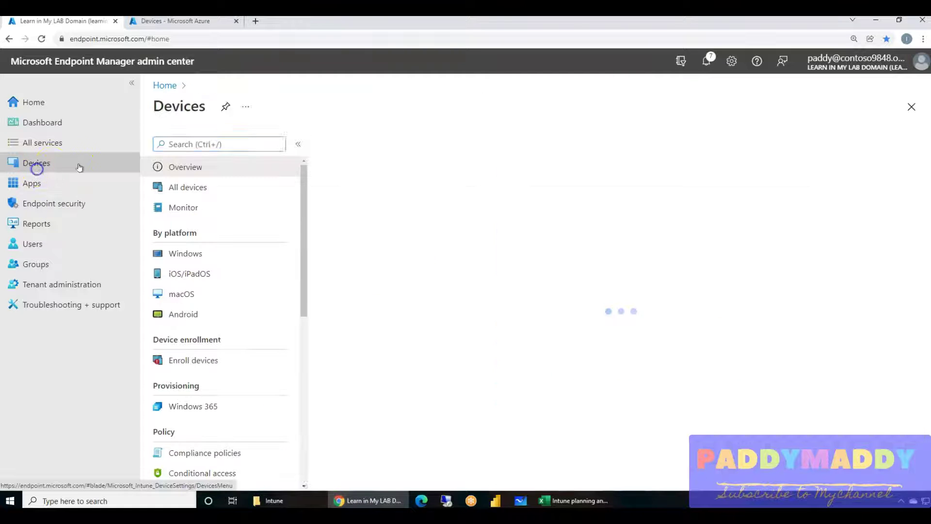
Check Windows configuration profiles, then view the BitLocker policy under Endpoint security Disk encryption.
click(192, 255)
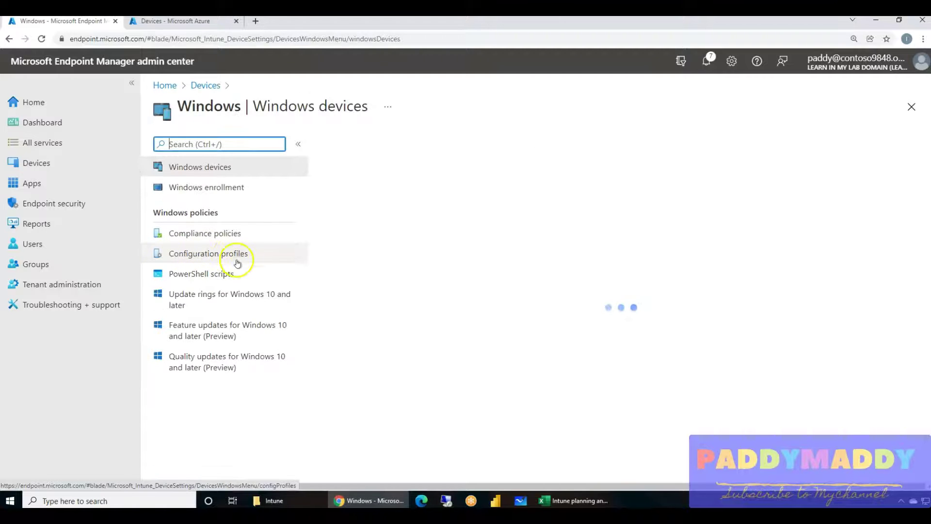
click(202, 249)
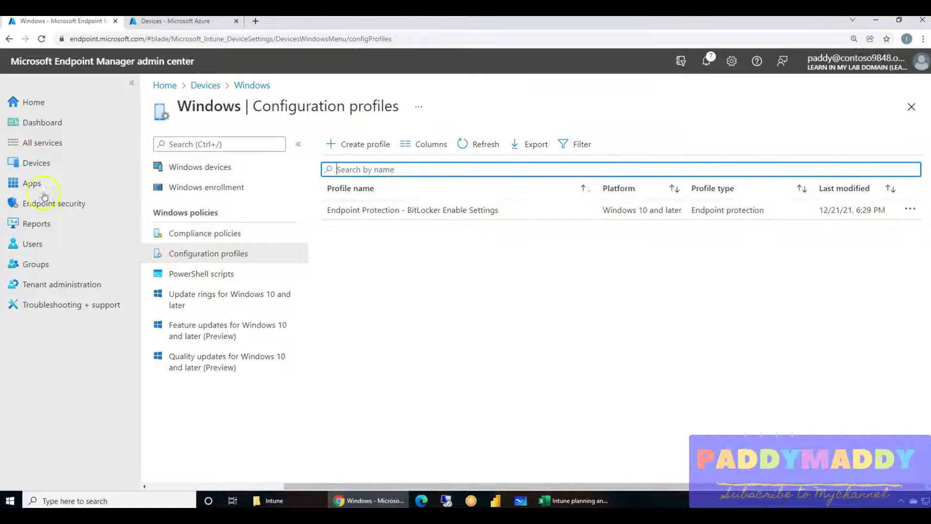
click(57, 203)
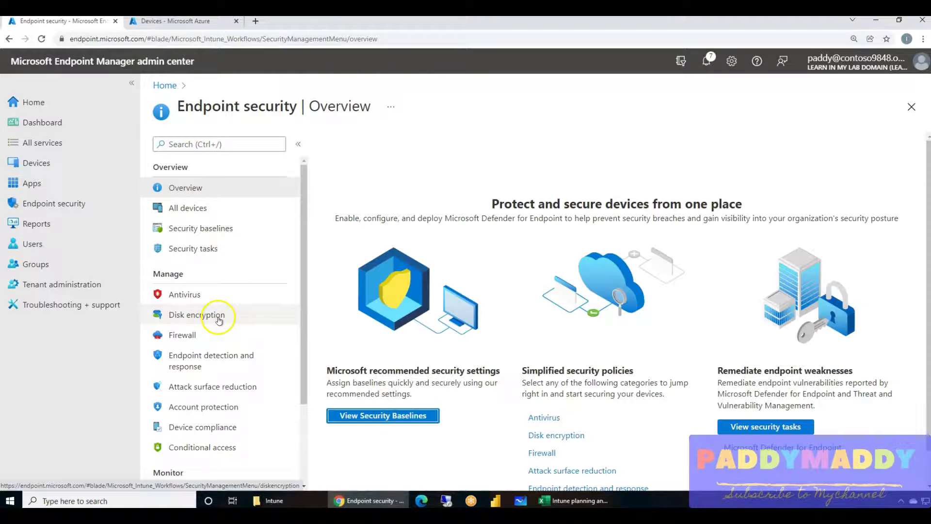
click(180, 315)
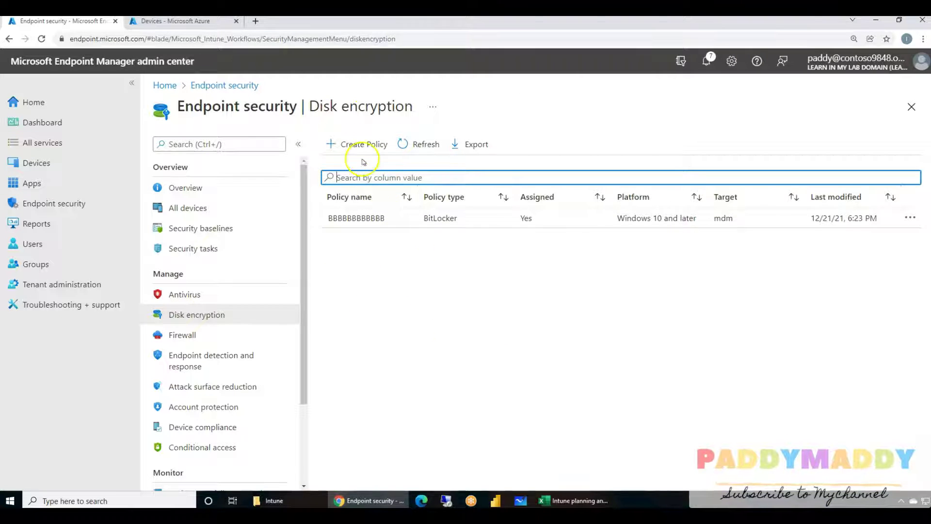
click(39, 169)
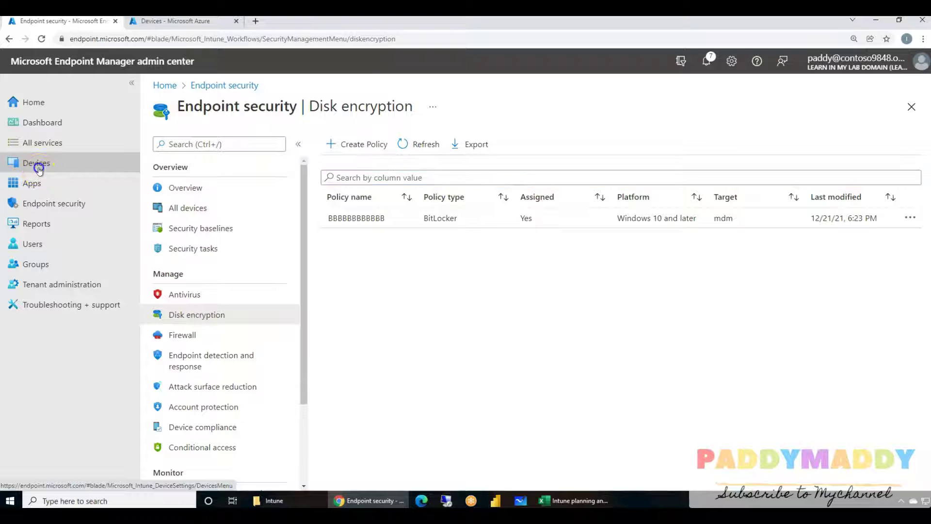
Create a Windows 10 and later profile from the Endpoint protection template.
click(210, 257)
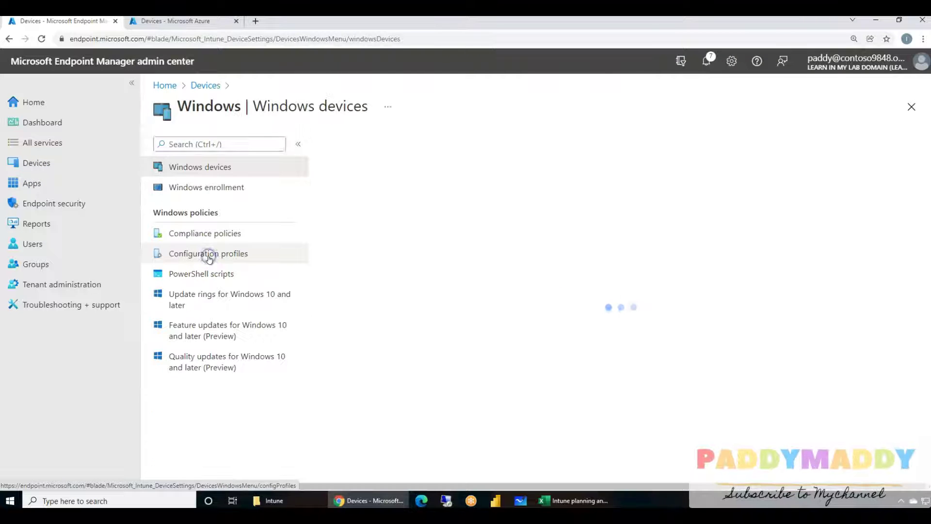
click(210, 256)
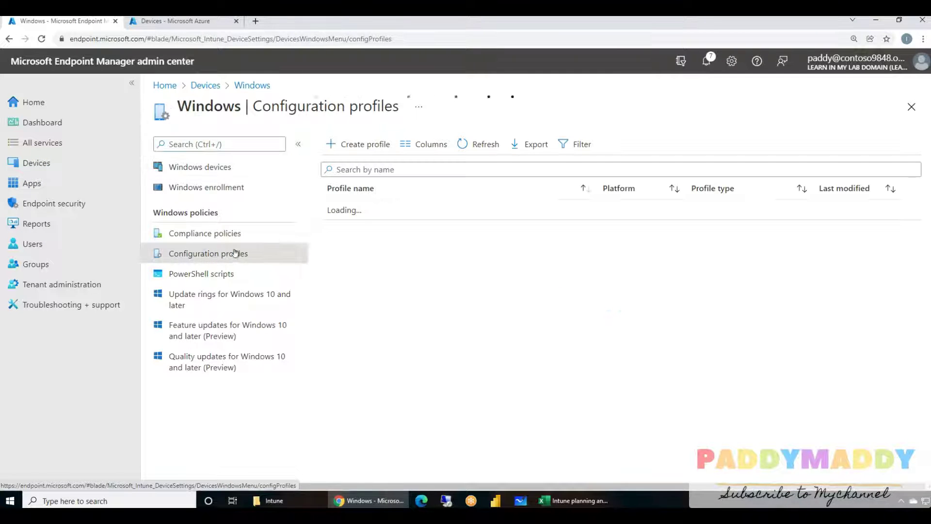
click(376, 143)
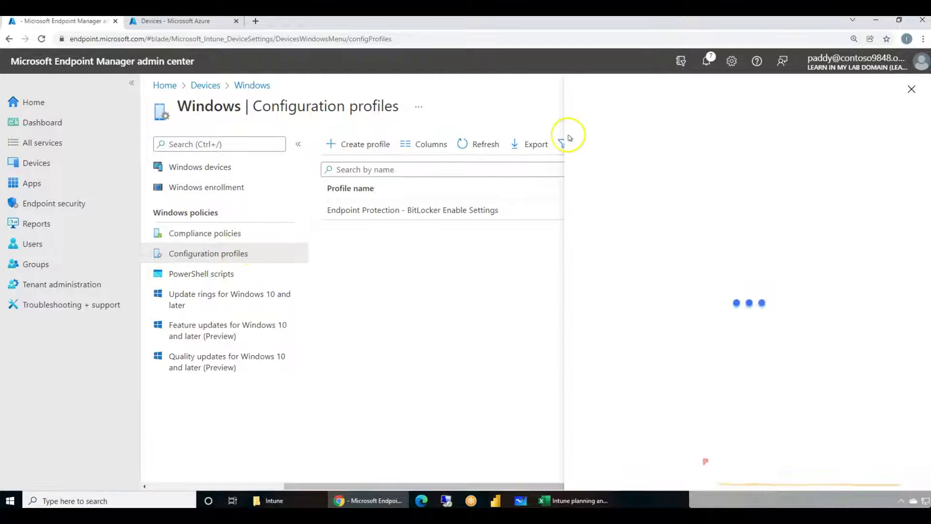
click(589, 148)
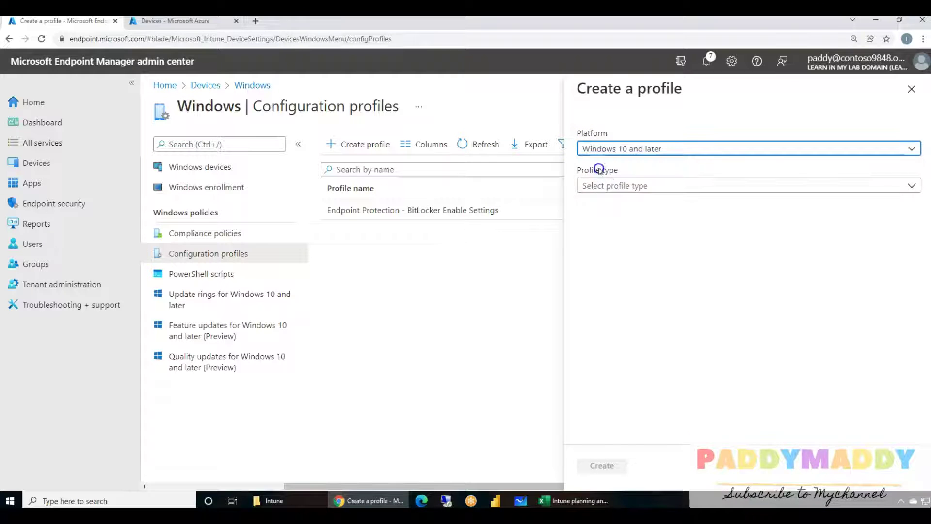
click(597, 166)
click(642, 189)
click(614, 223)
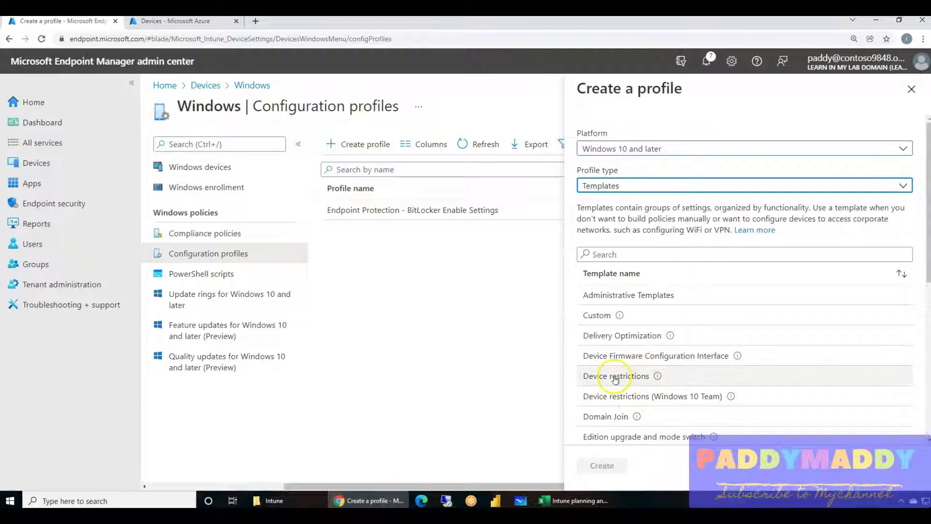
scroll(640, 373, down, 2)
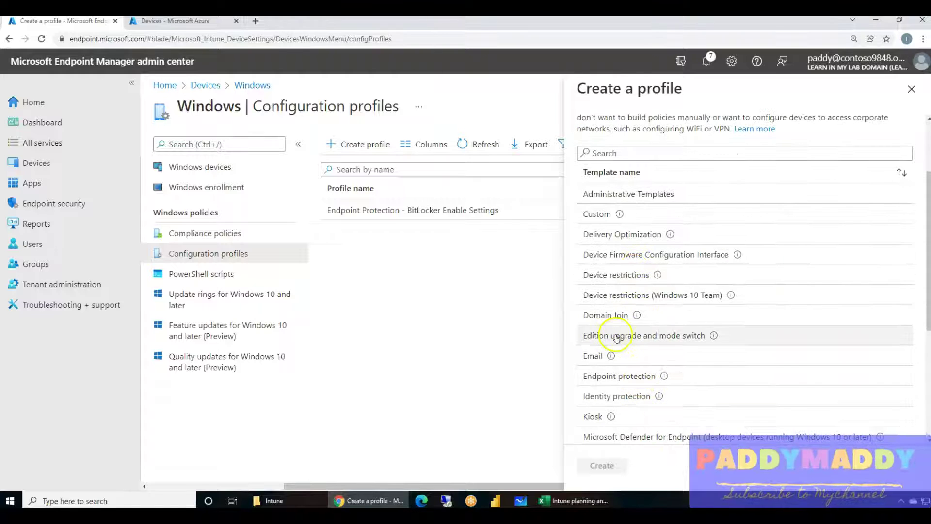
click(606, 377)
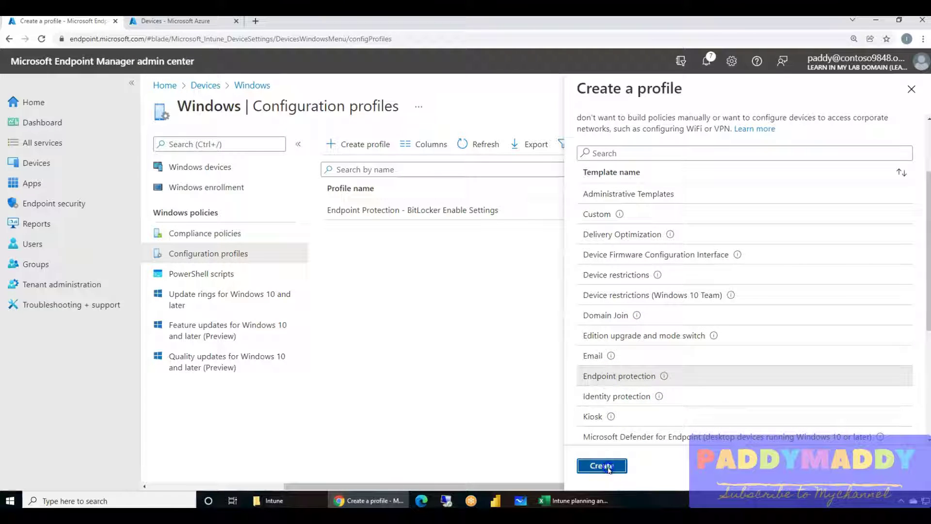
click(603, 465)
Name the profile 'test' and expand its Windows Encryption settings.
click(362, 181)
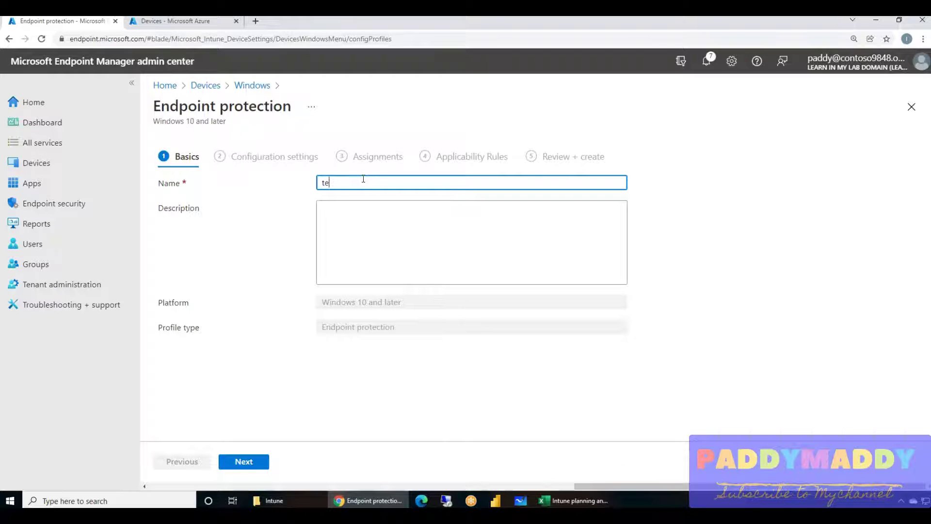
text(test)
click(244, 461)
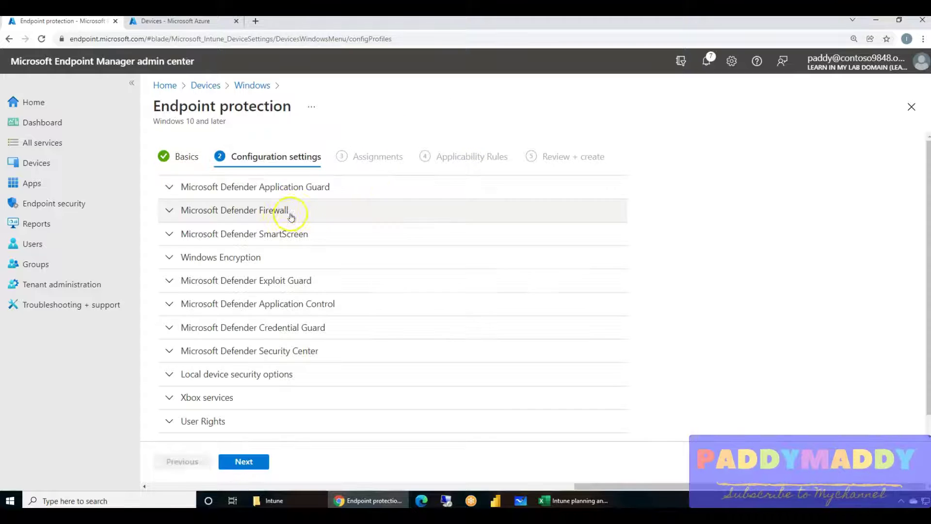
scroll(291, 349, down, 1)
click(241, 235)
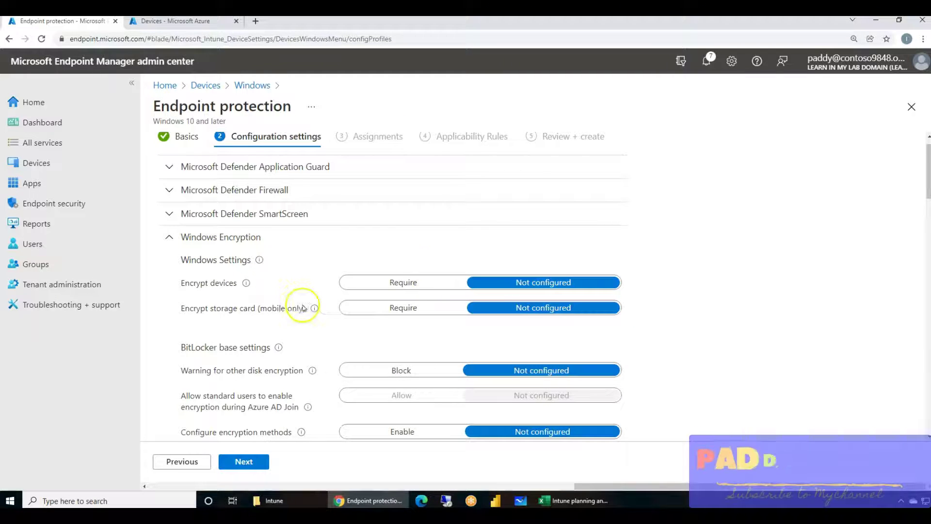
scroll(335, 299, down, 2)
scroll(335, 298, down, 15)
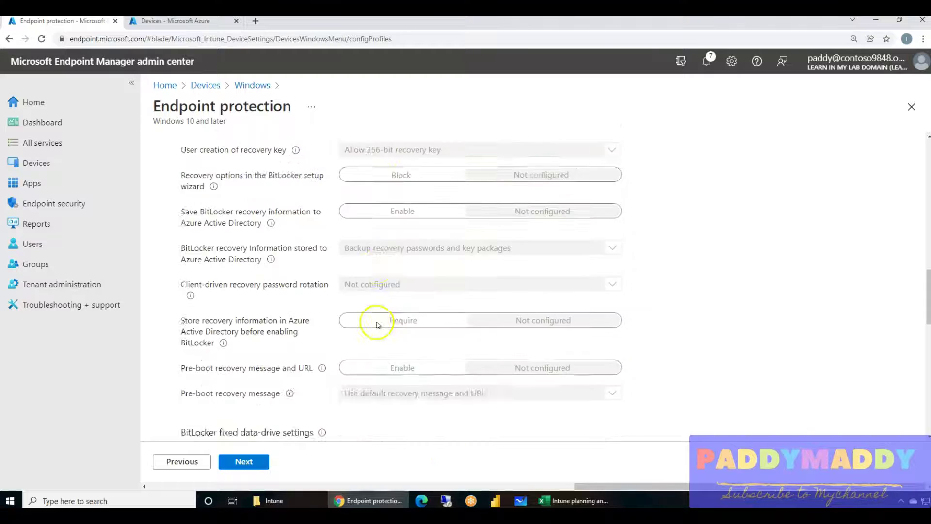
drag(634, 486, 339, 432)
Discard the unsaved 'test' profile and edit the BitLocker Enable Settings profile's configuration settings.
double_click(236, 213)
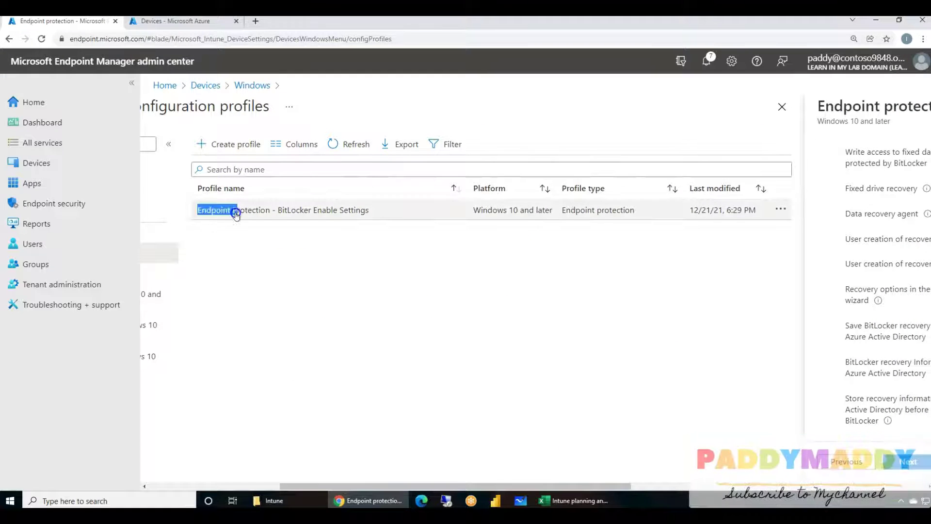
click(292, 213)
click(510, 93)
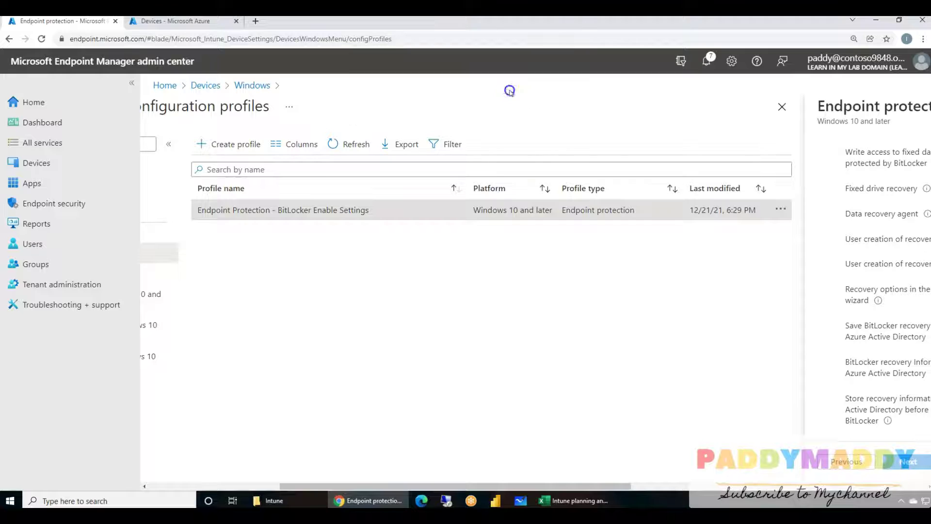
click(187, 212)
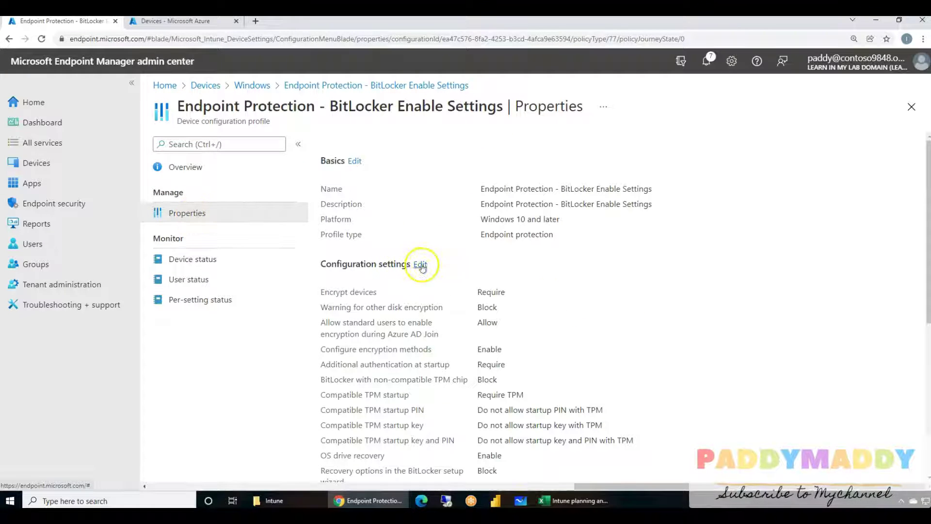
click(421, 265)
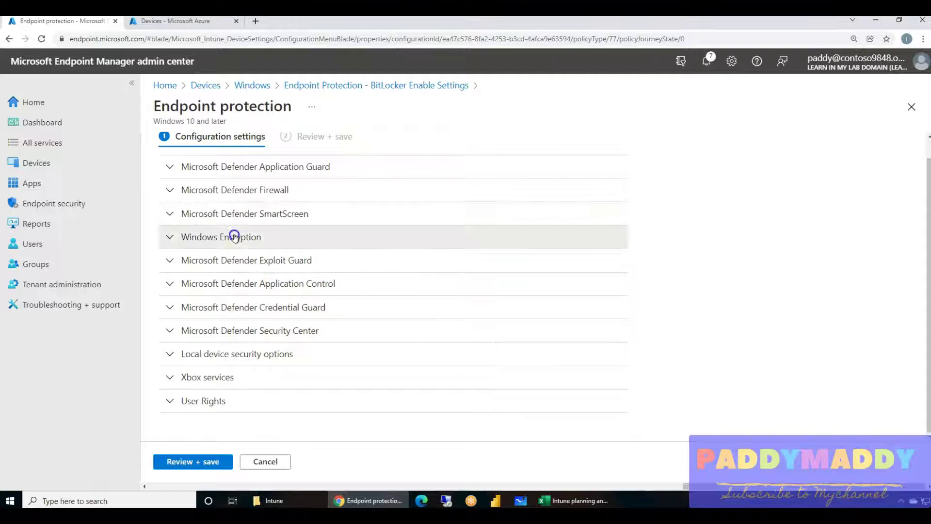
Check the BitLocker base settings: OS drive encryption stays XTS-AES 128-bit.
click(234, 236)
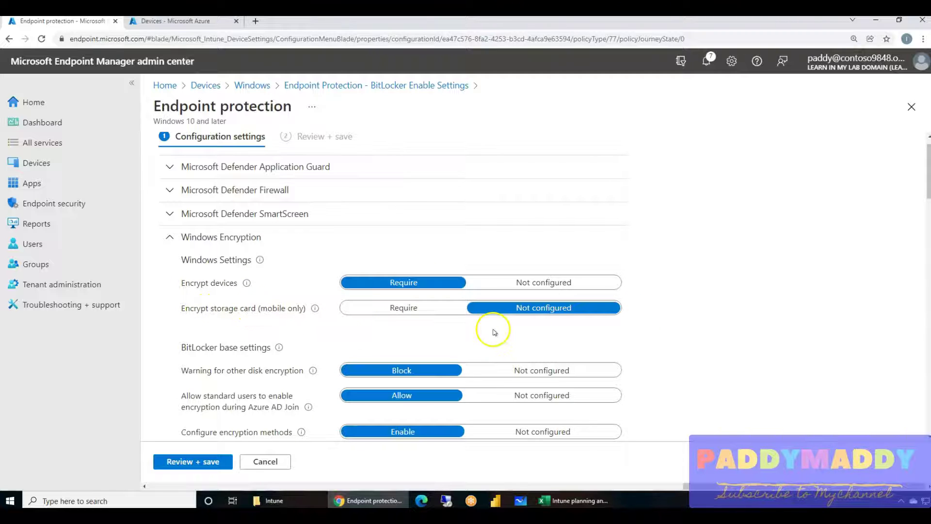
scroll(408, 317, down, 3)
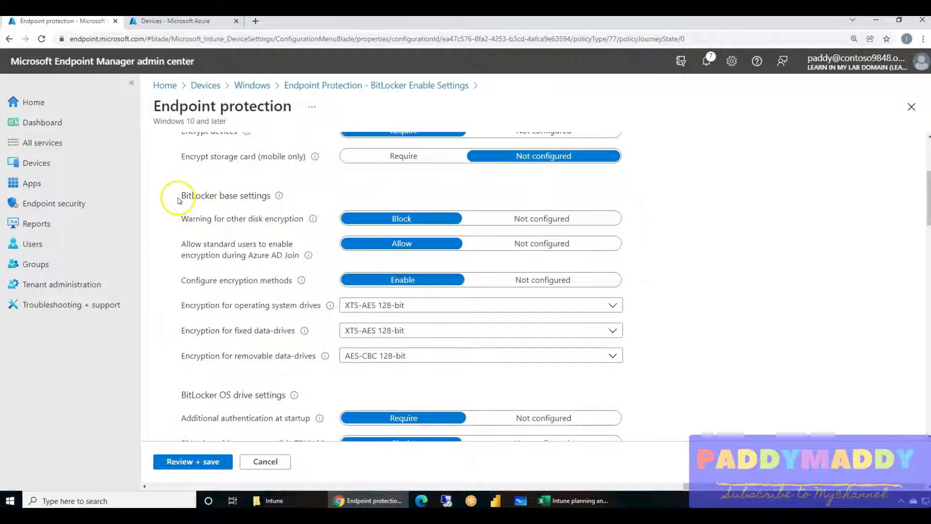
drag(182, 197, 273, 199)
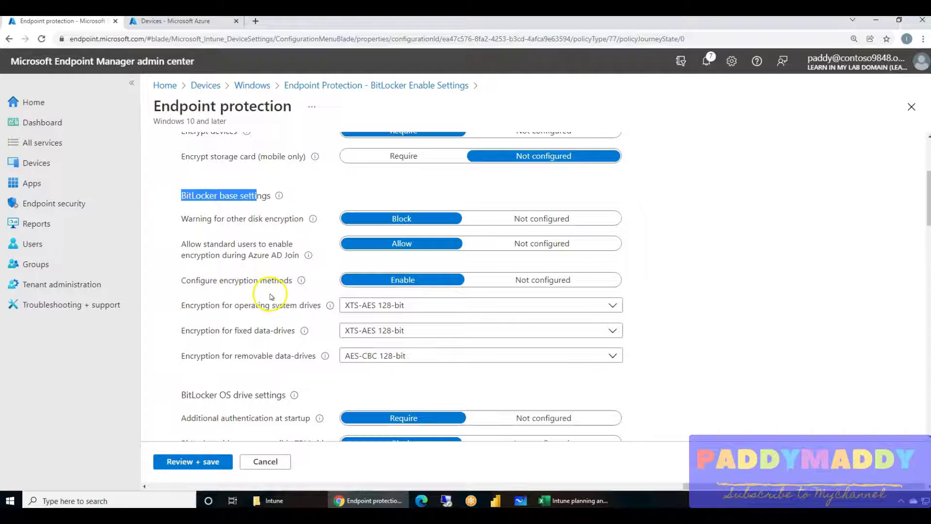
scroll(273, 306, down, 1)
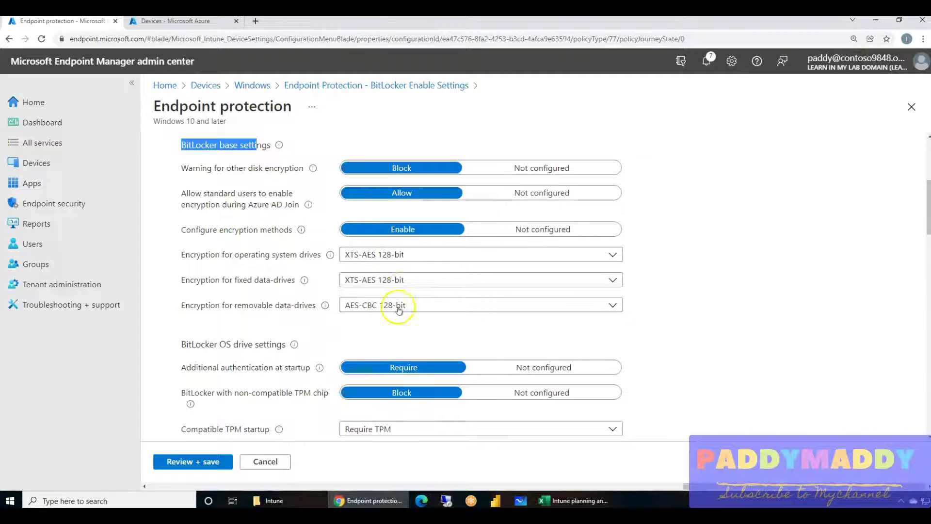
click(613, 253)
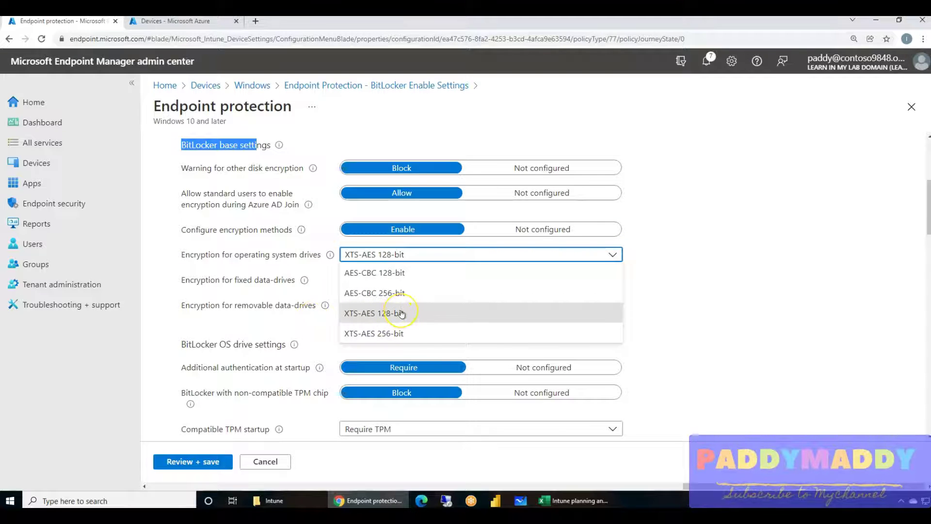
click(756, 312)
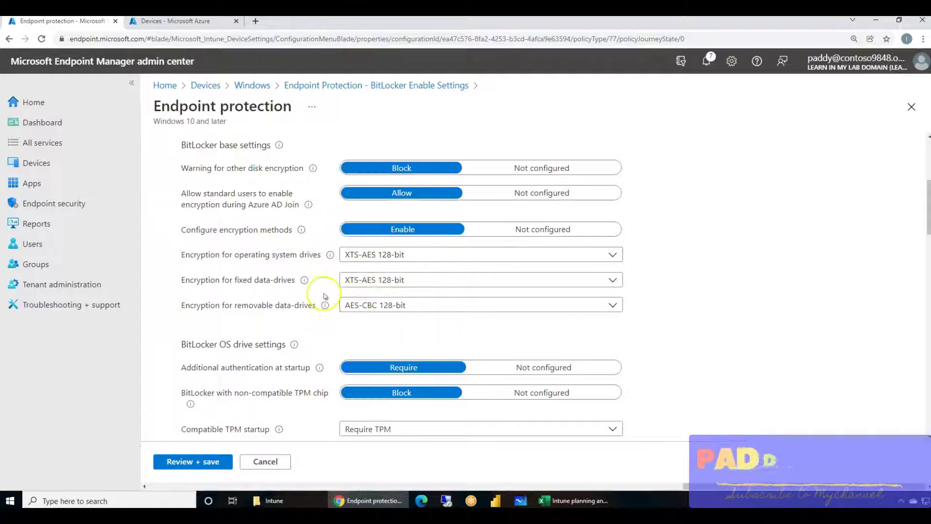
scroll(366, 308, down, 1)
scroll(366, 130, down, 2)
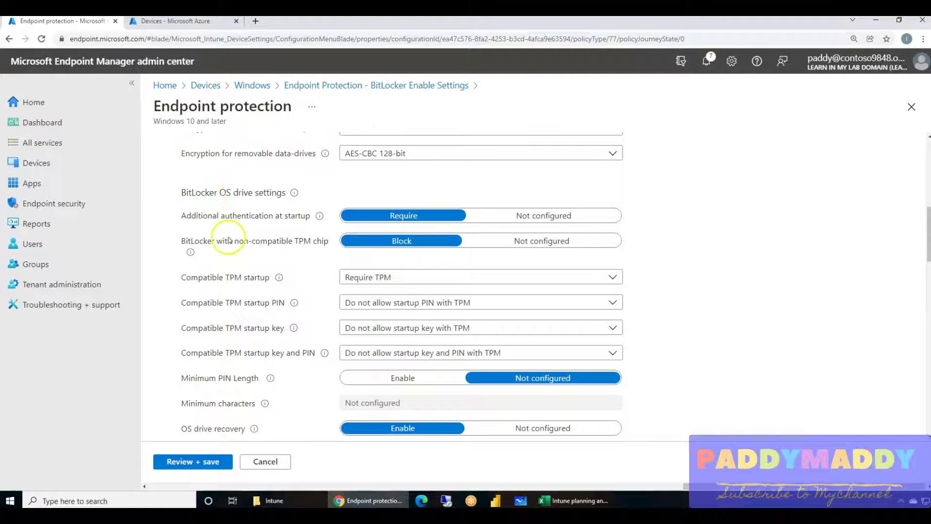
drag(190, 193, 286, 194)
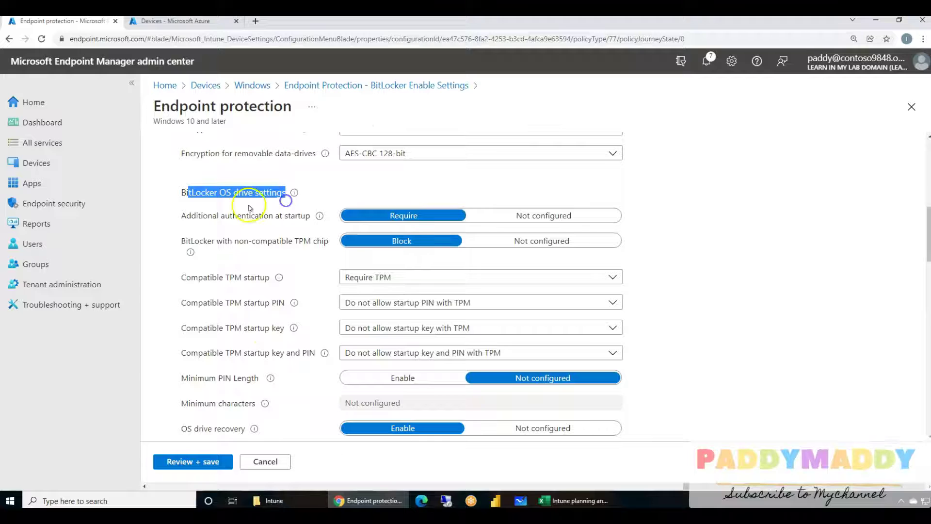
click(233, 221)
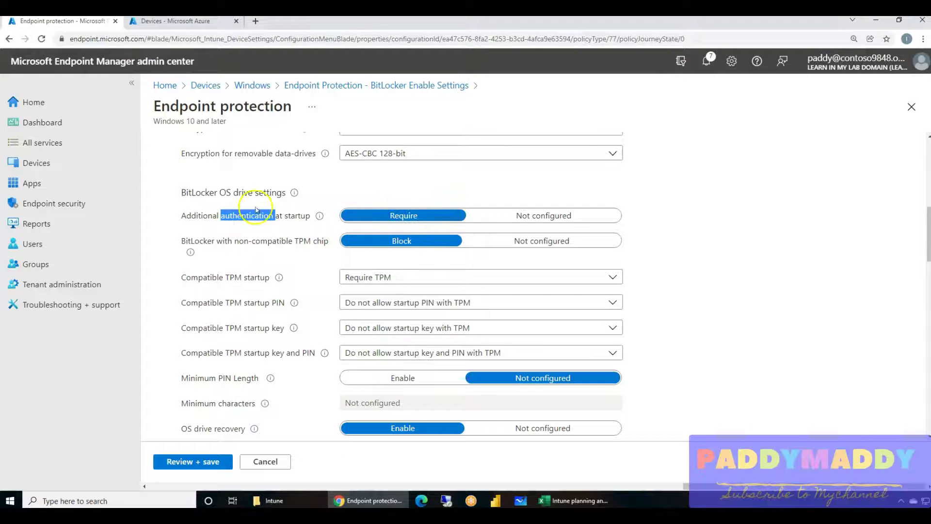
double_click(254, 215)
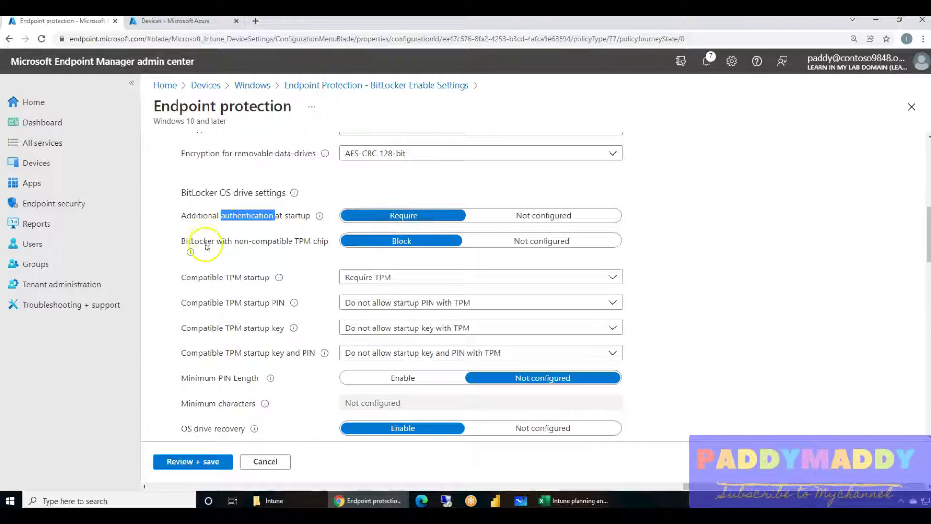
drag(207, 241, 281, 242)
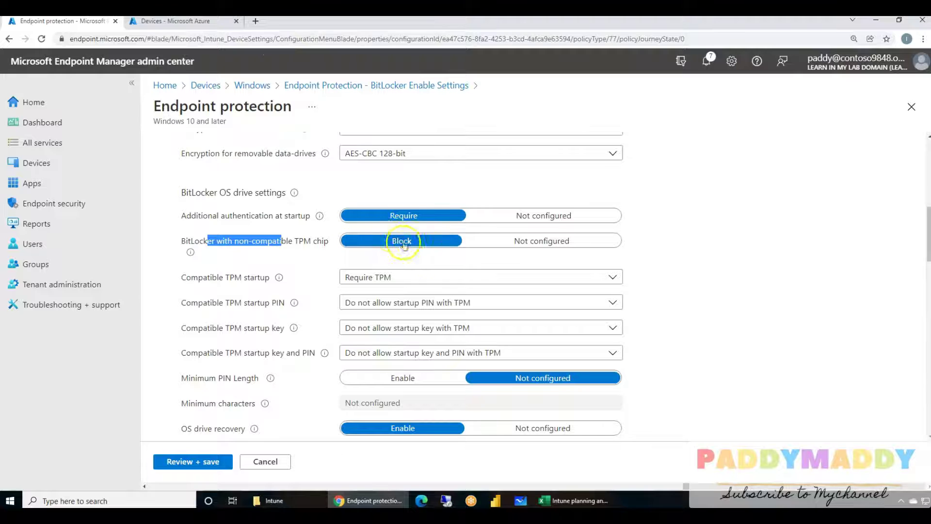
scroll(209, 264, down, 1)
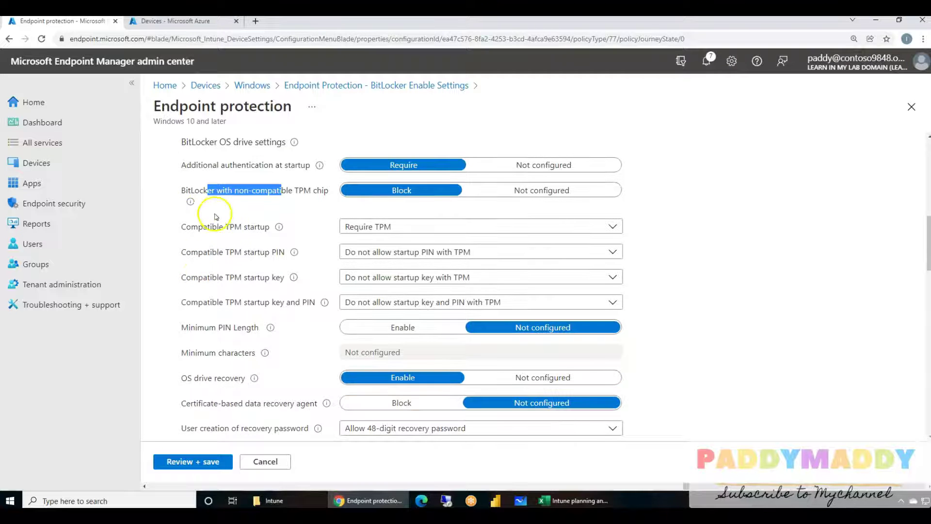
scroll(328, 280, down, 1)
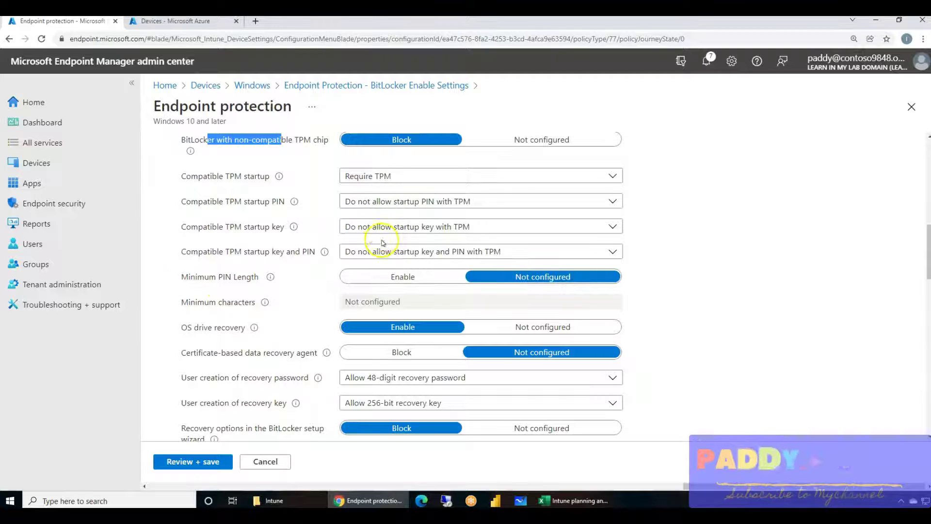
scroll(233, 353, down, 2)
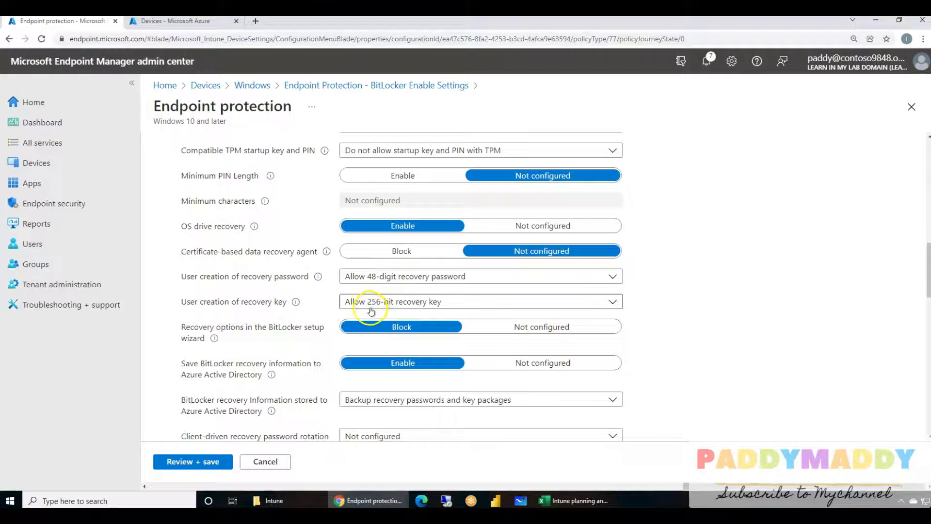
scroll(218, 362, down, 2)
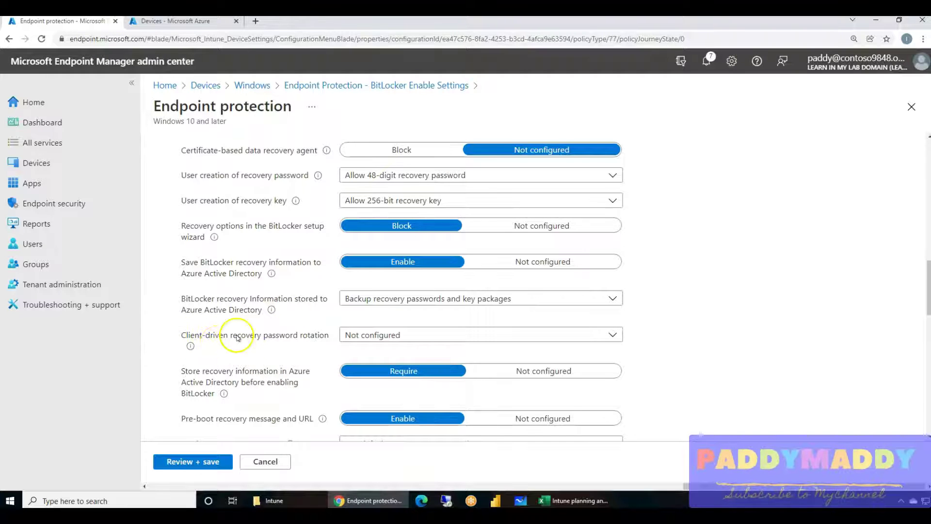
scroll(292, 361, down, 1)
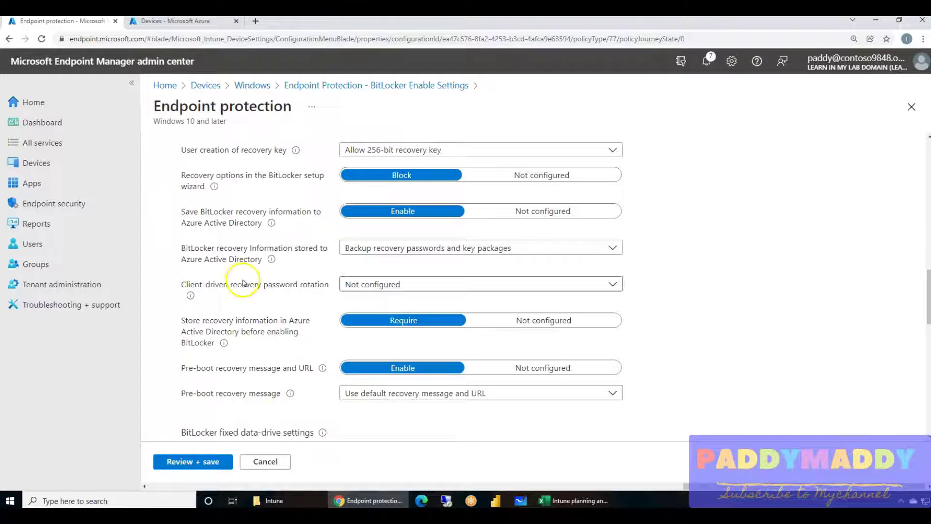
click(376, 284)
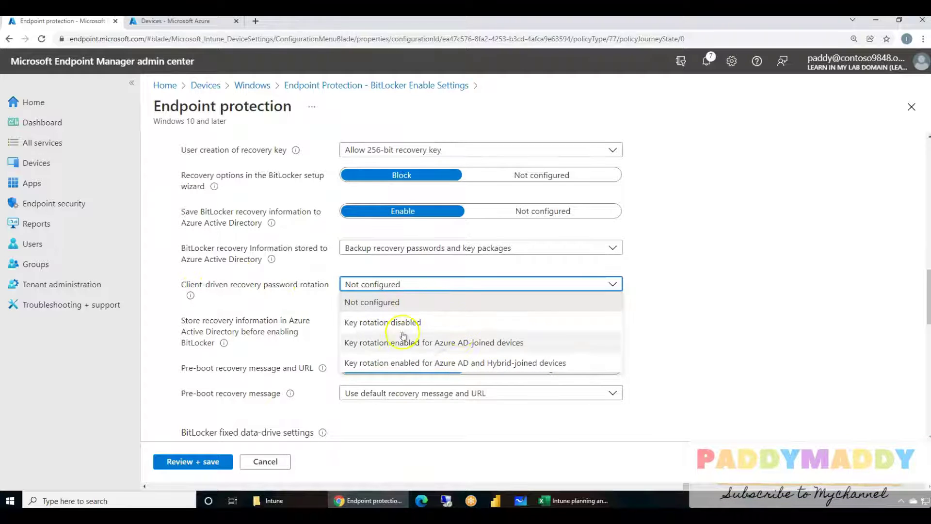
click(244, 295)
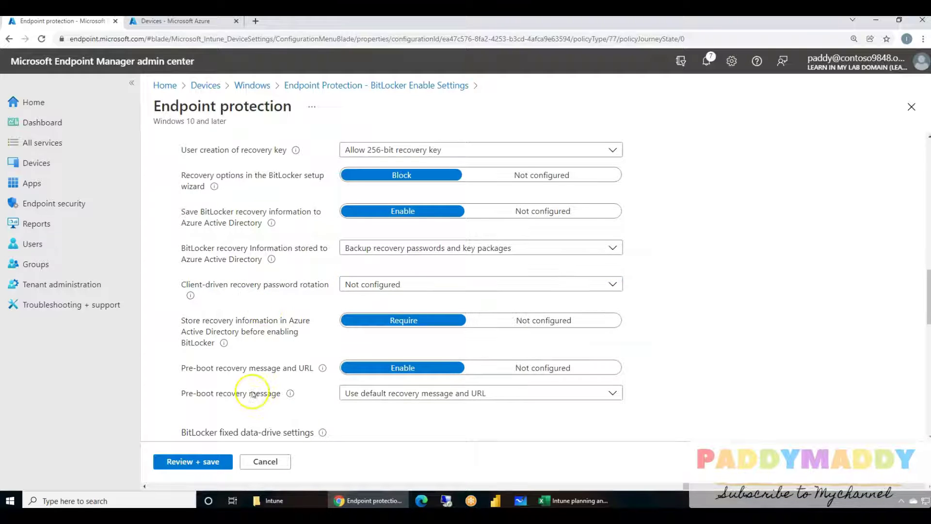
scroll(252, 394, down, 2)
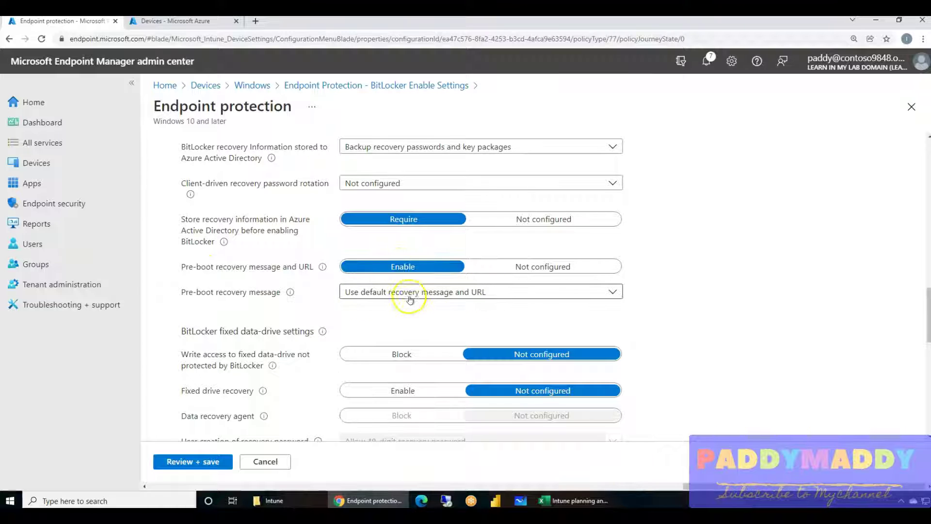
scroll(217, 339, down, 2)
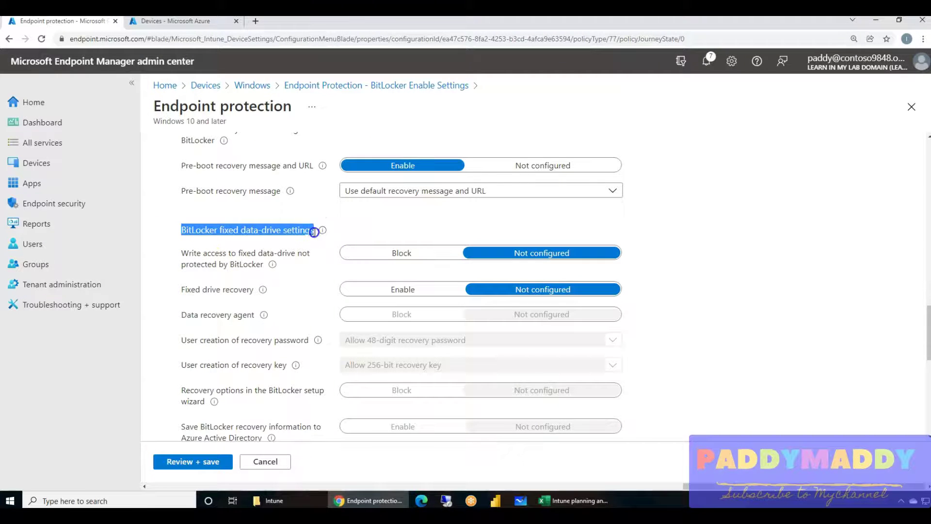
Review the BitLocker Enable Settings summary and save the profile.
scroll(268, 324, down, 8)
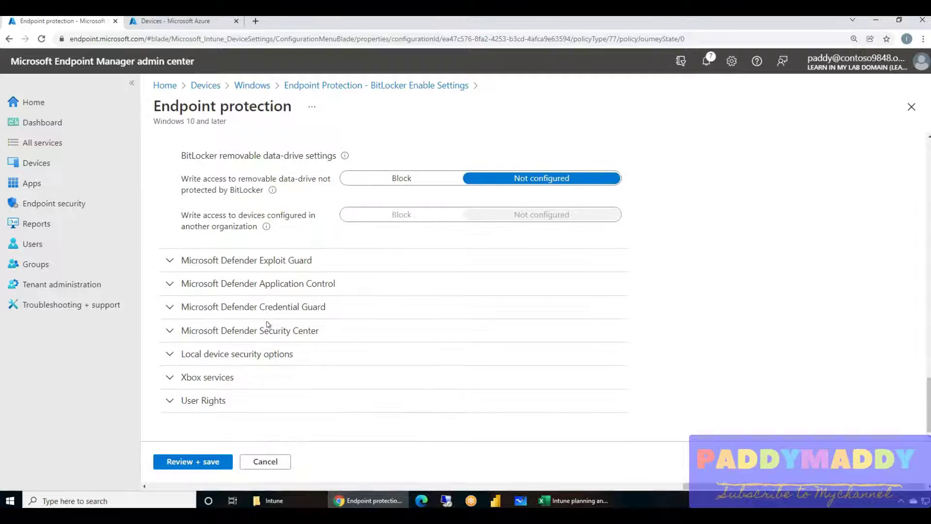
scroll(332, 338, up, 5)
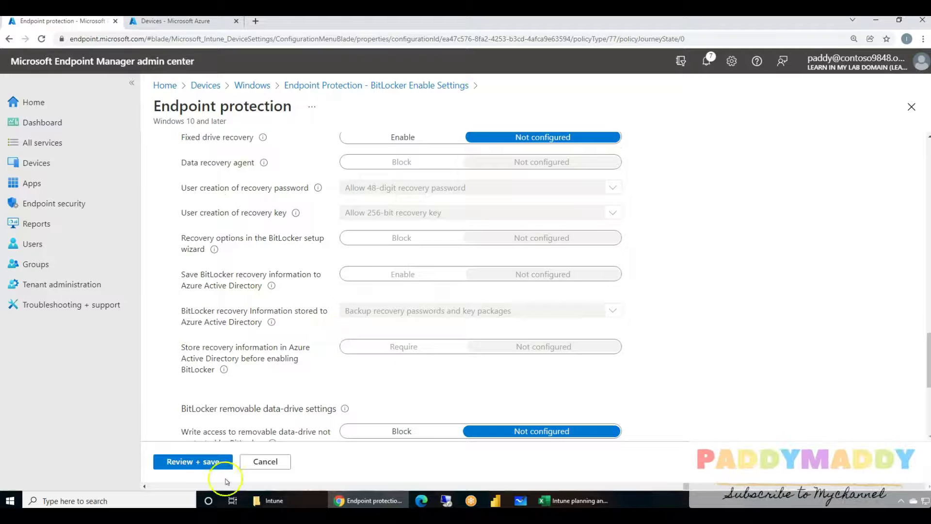
click(196, 463)
scroll(265, 361, down, 2)
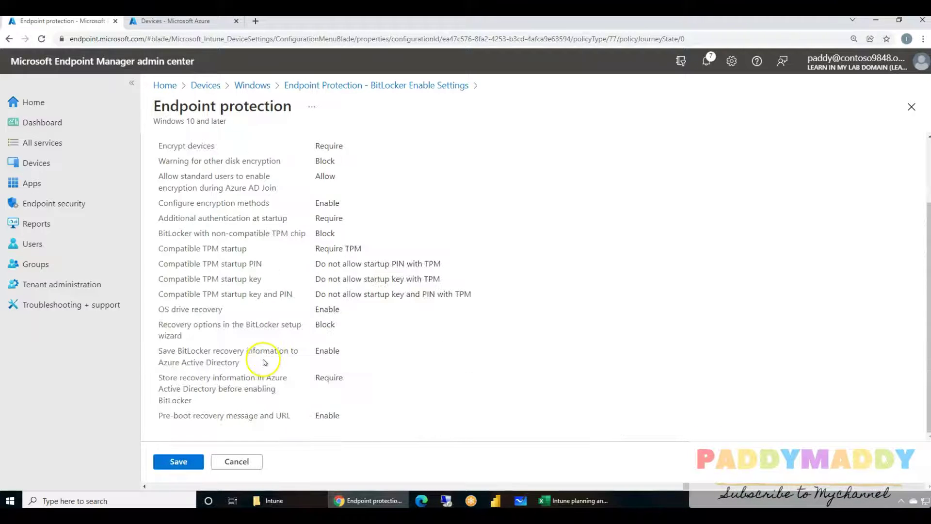
scroll(209, 289, up, 1)
drag(156, 202, 357, 370)
scroll(379, 374, down, 1)
click(397, 413)
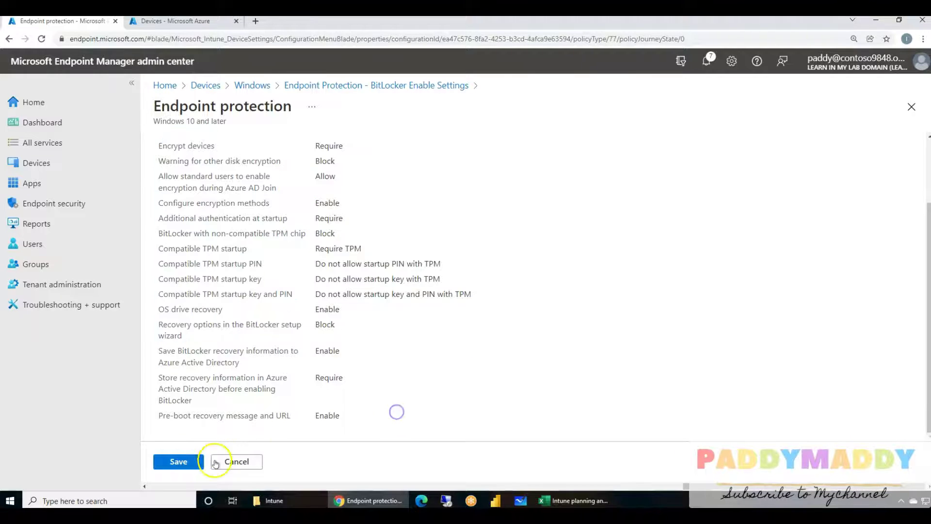
click(178, 460)
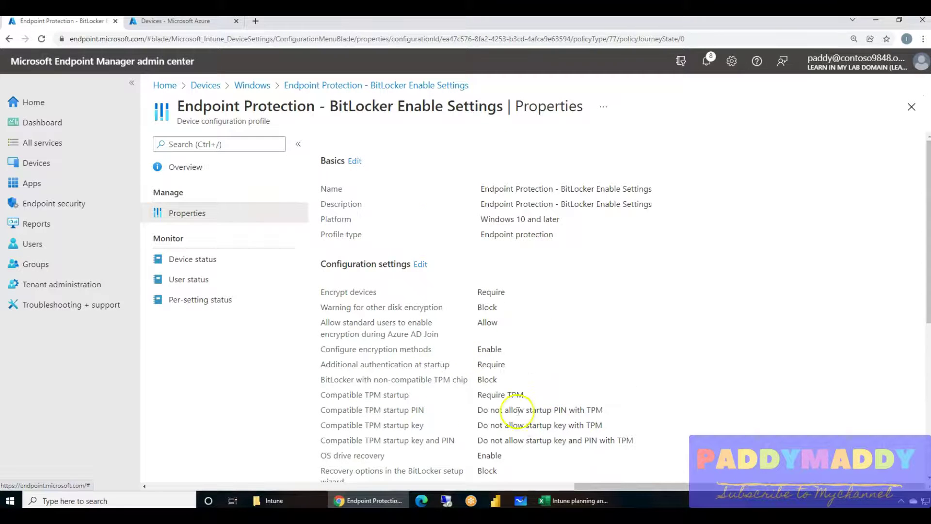
Confirm the profile is assigned to Corporate Devices, then go to Endpoint security.
scroll(516, 401, down, 5)
scroll(436, 246, down, 1)
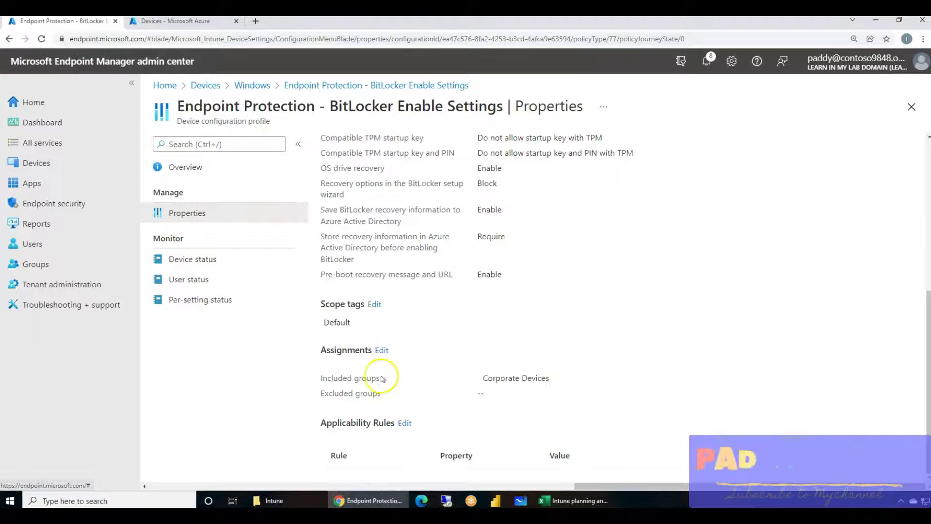
click(380, 349)
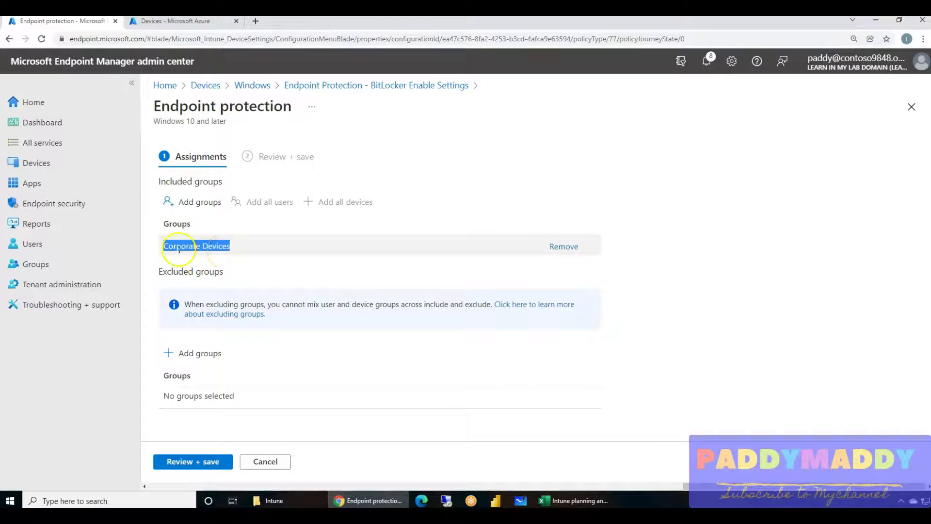
click(62, 201)
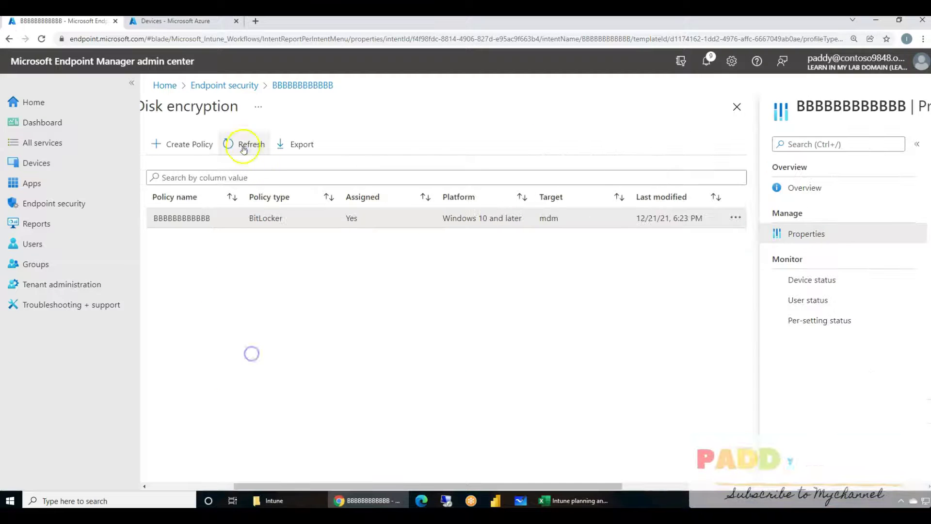
Refresh the disk encryption list and view the Bitlocker Encryption Settings - Policy properties.
click(242, 145)
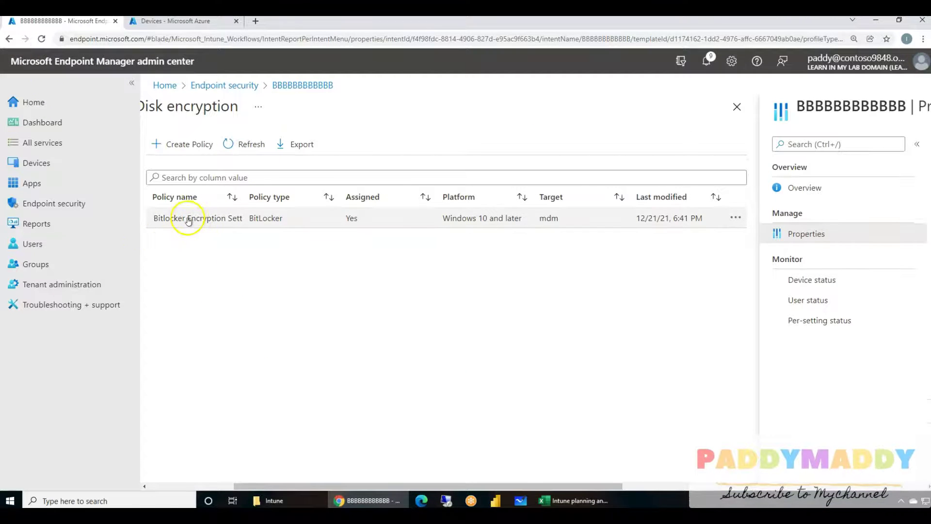
click(214, 222)
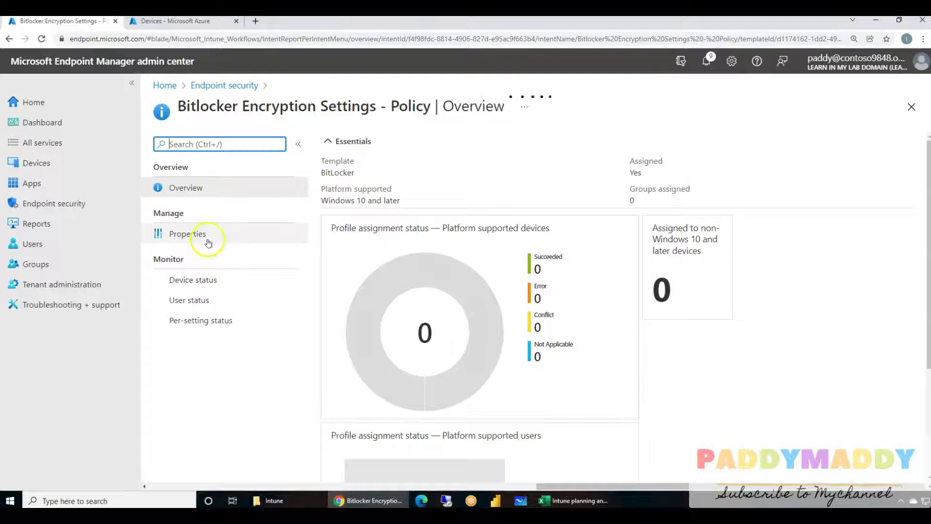
click(208, 237)
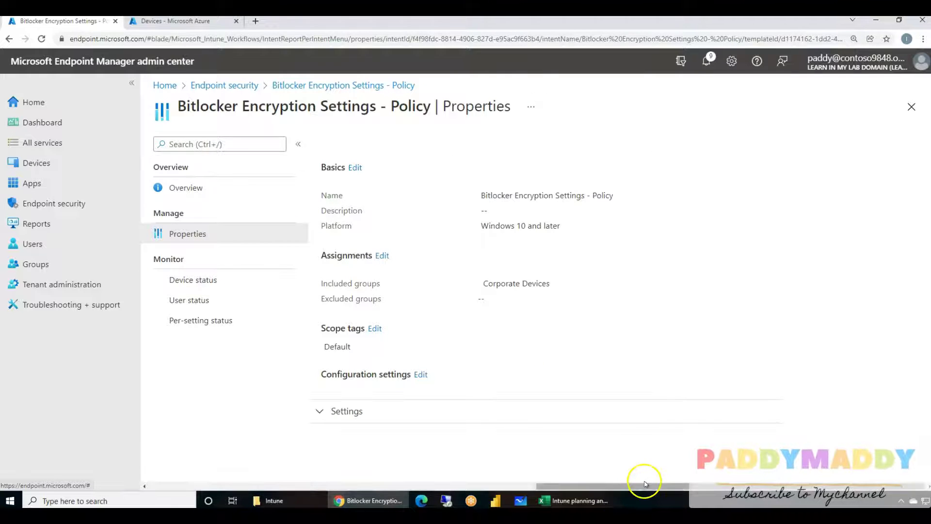
drag(639, 485, 235, 478)
Start a Windows 10 and later BitLocker disk encryption profile named 'test'.
click(362, 145)
click(628, 159)
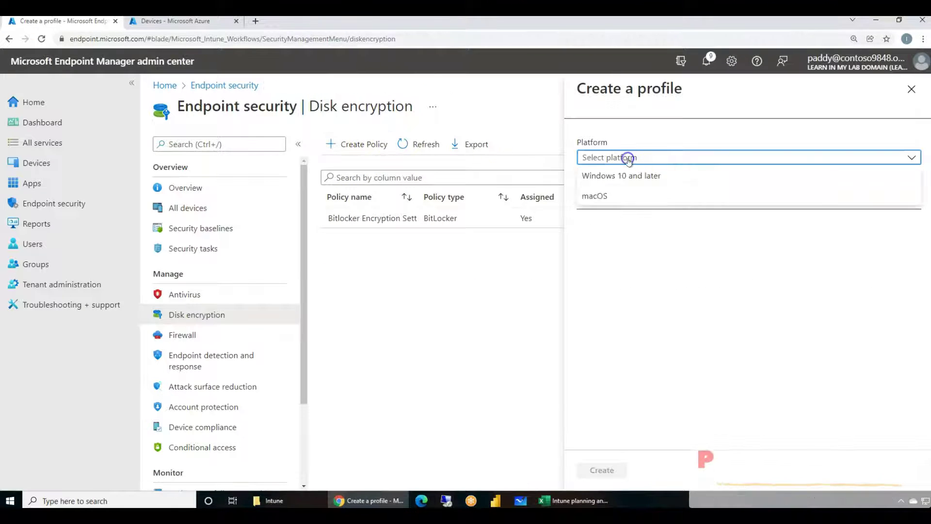
click(629, 177)
click(629, 185)
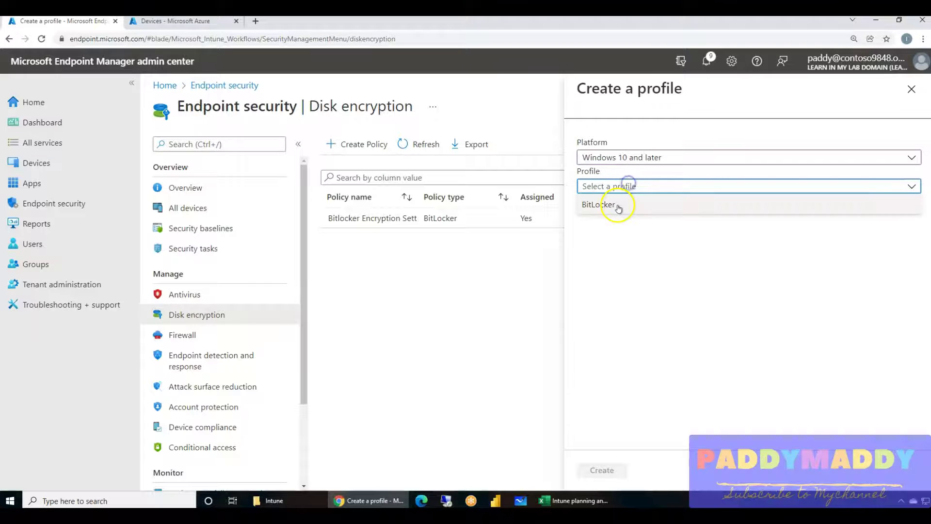
click(617, 205)
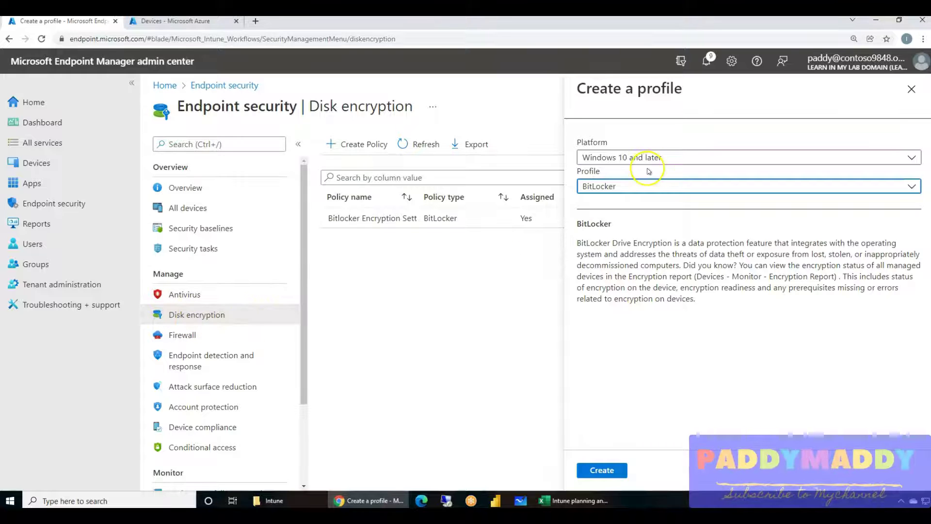
click(612, 470)
click(345, 183)
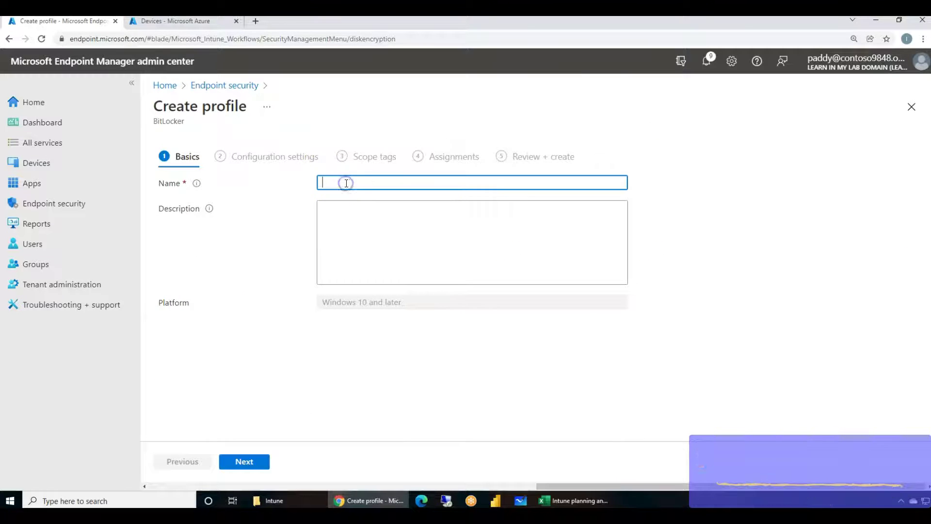
text(test)
click(244, 462)
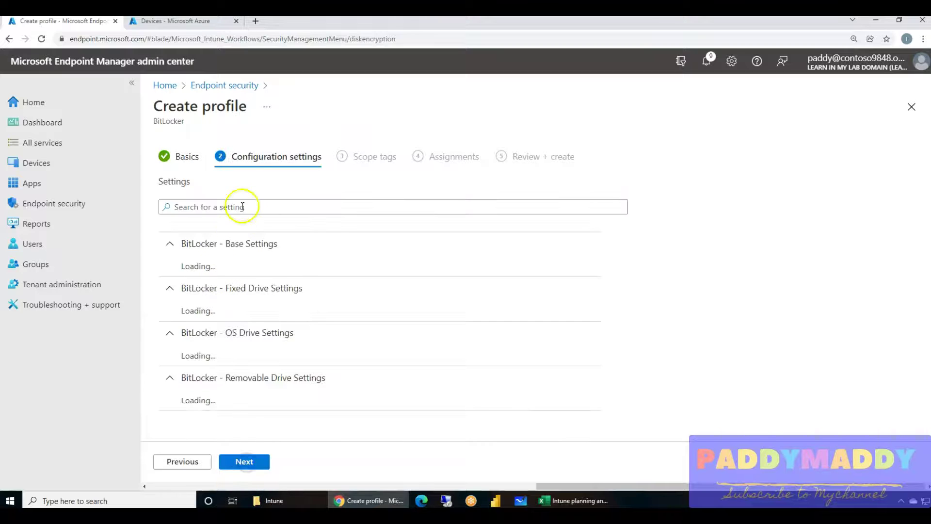
Set Enable full disk encryption to Yes and BitLocker fixed drive policy to Configure.
scroll(244, 326, down, 4)
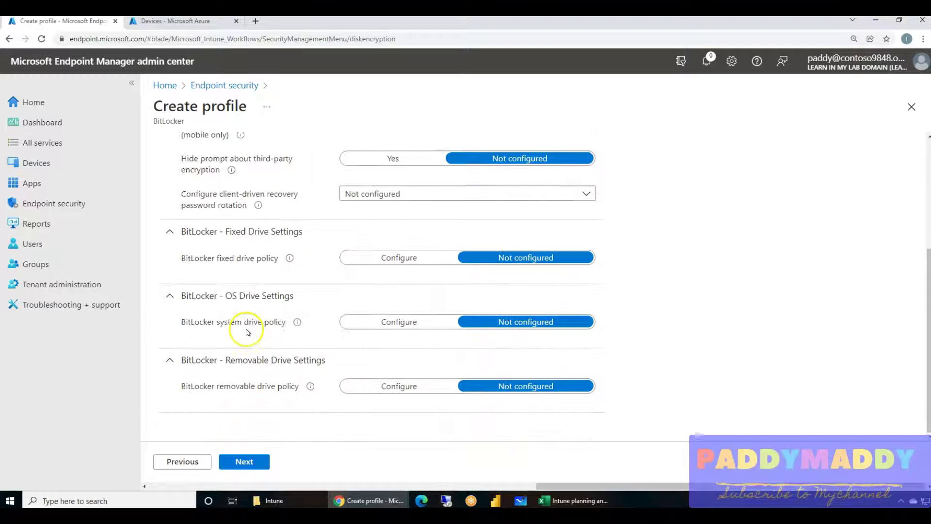
scroll(264, 413, up, 4)
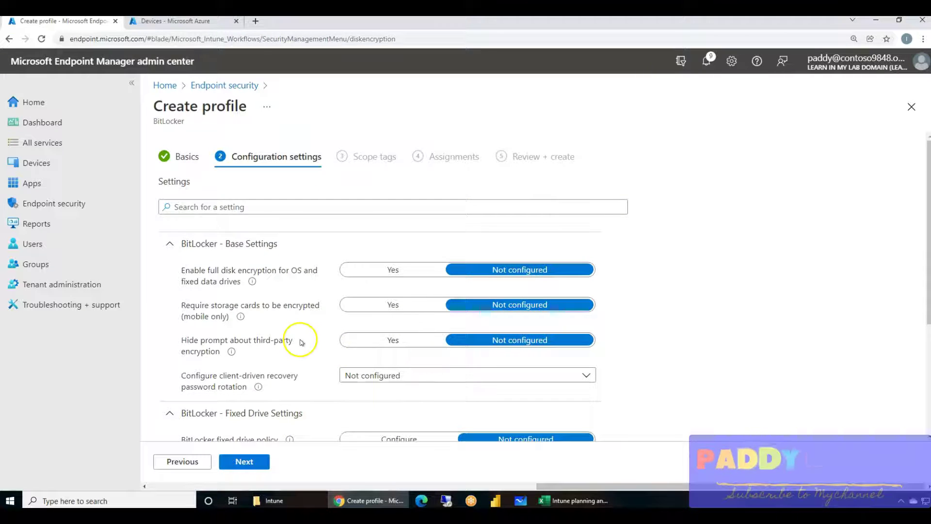
scroll(301, 342, down, 1)
click(406, 215)
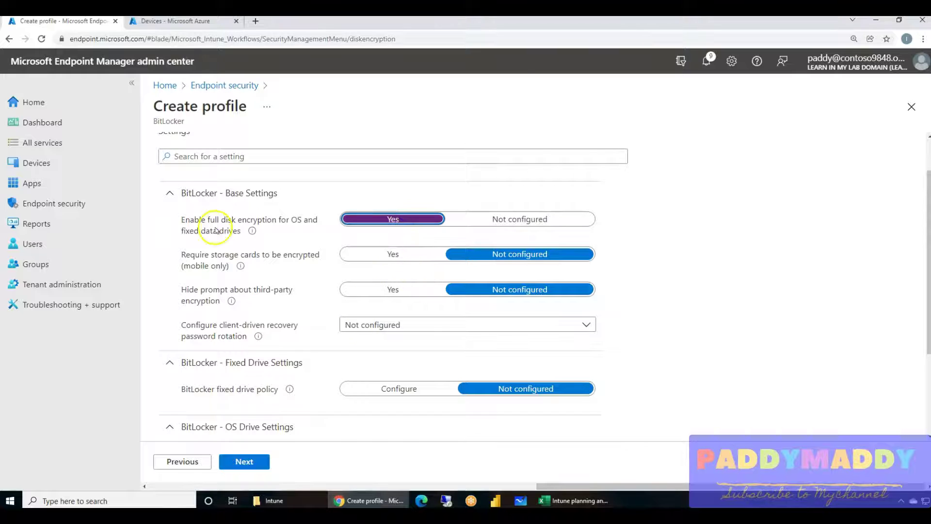
drag(194, 220, 317, 221)
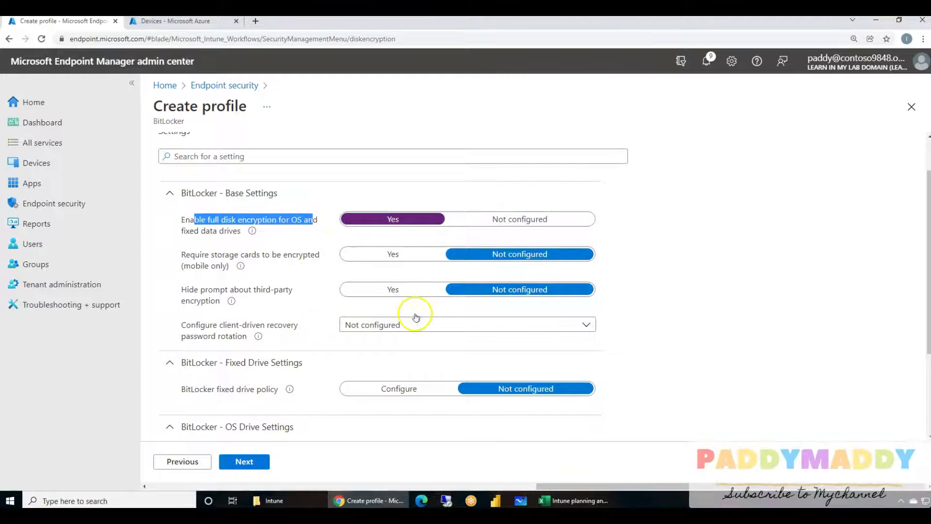
scroll(405, 324, down, 3)
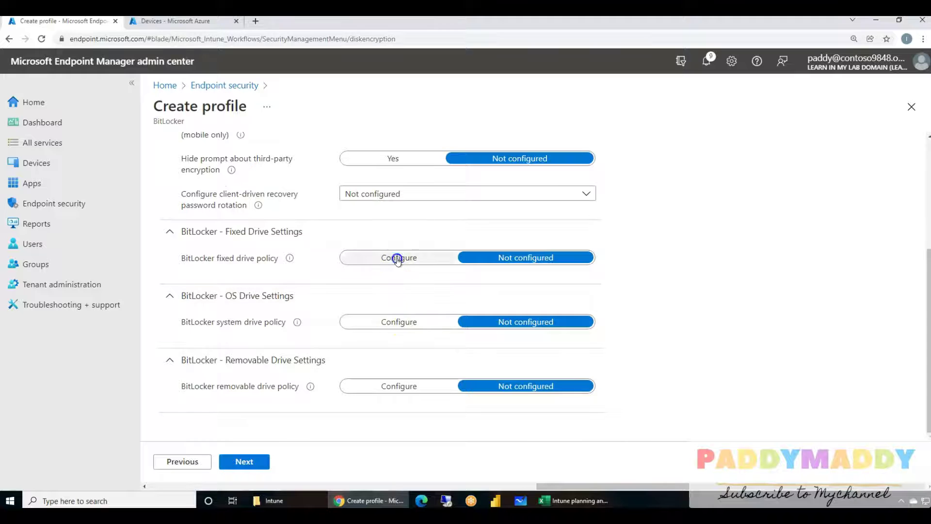
click(398, 258)
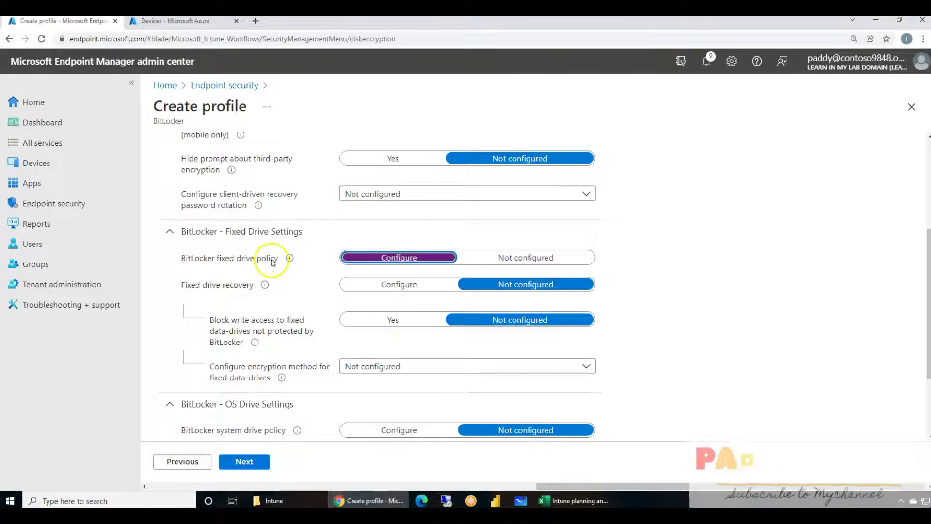
click(391, 367)
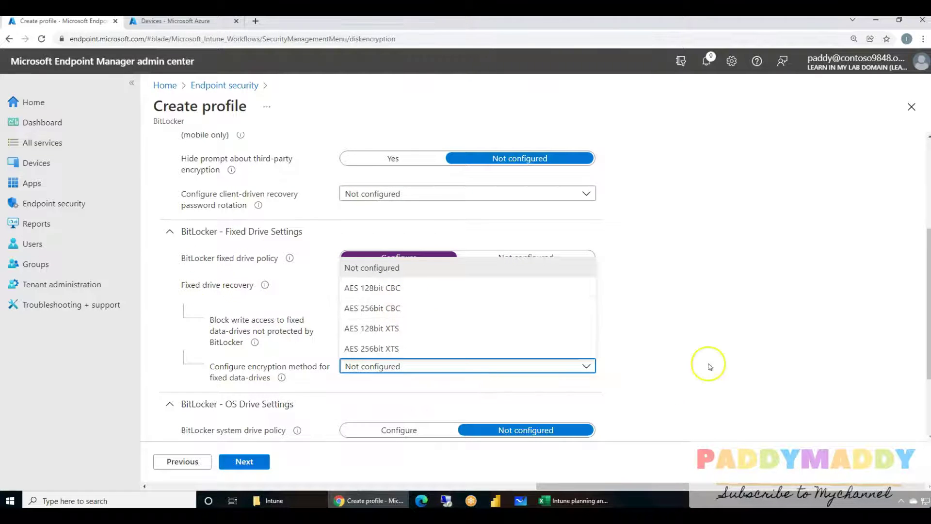
scroll(707, 364, down, 2)
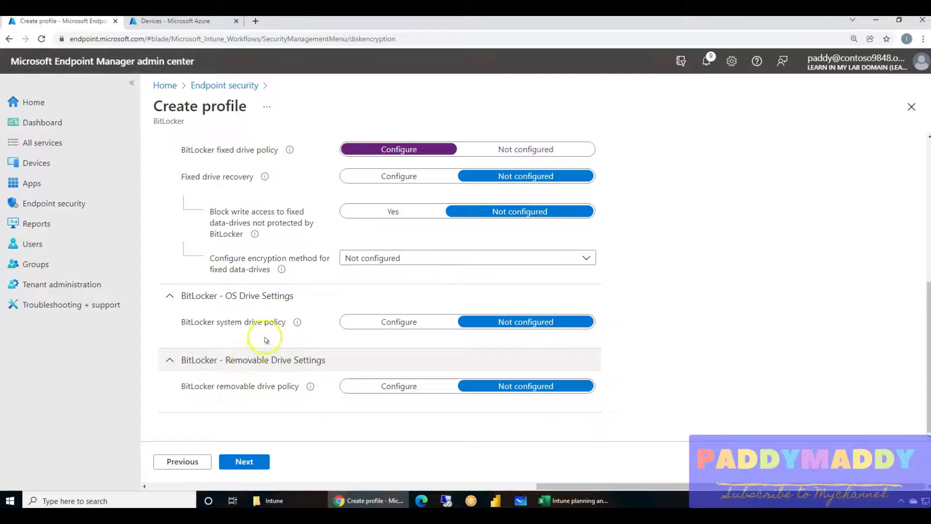
scroll(492, 346, up, 5)
scroll(331, 378, up, 1)
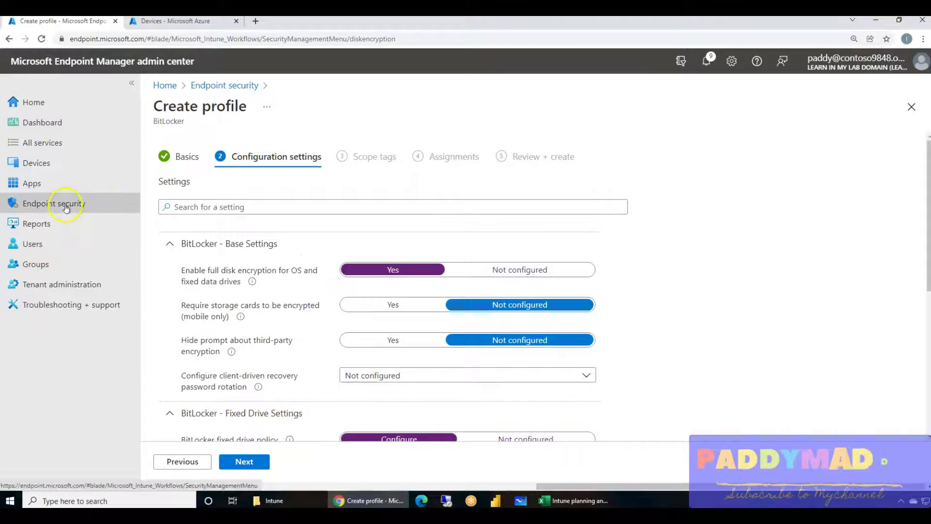
Discard the draft and open the Bitlocker Encryption Settings - Policy configuration settings.
scroll(317, 474, left, 1)
scroll(317, 473, left, 3)
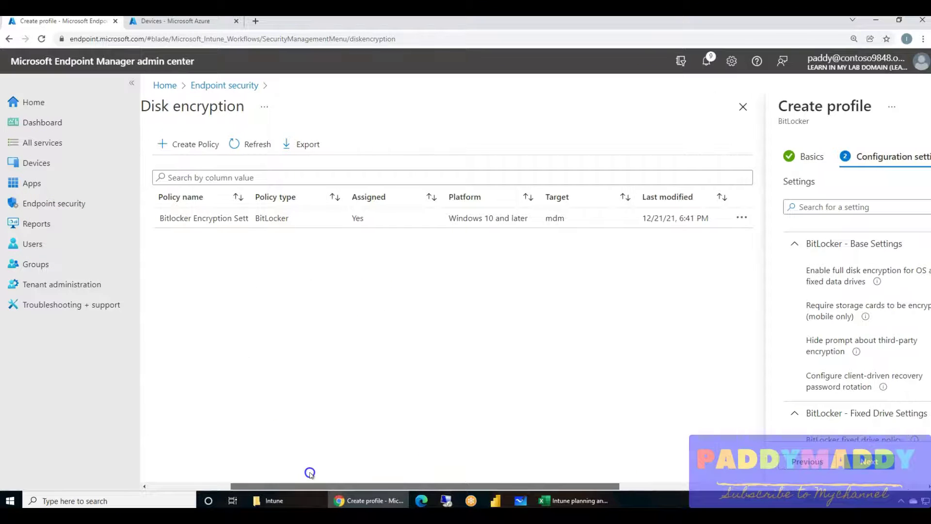
click(383, 218)
click(514, 95)
click(198, 241)
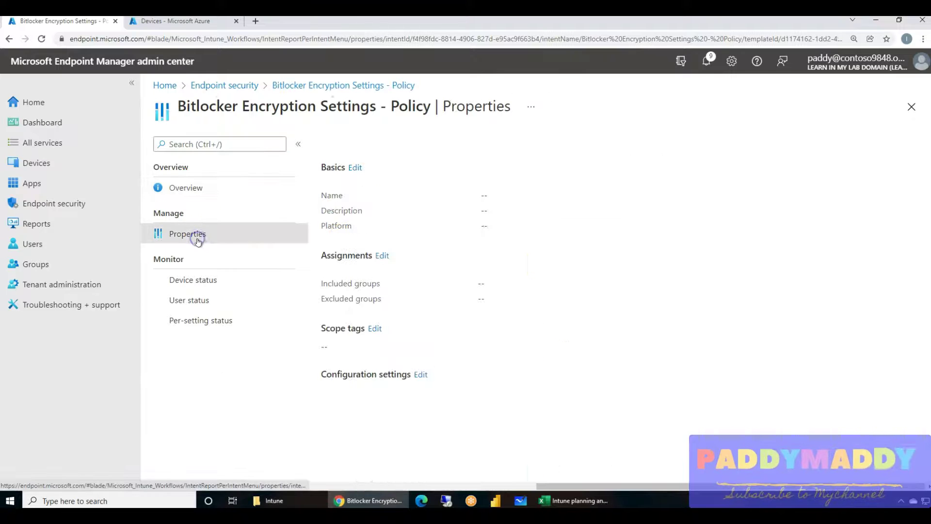
click(413, 375)
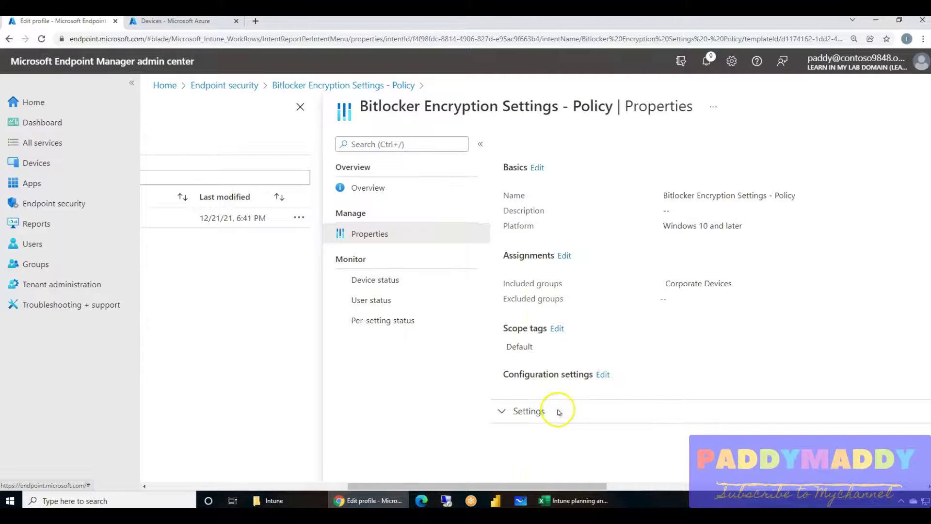
Review the BitLocker Base Settings, including full disk encryption, and the Fixed Drive Settings.
click(558, 412)
scroll(661, 370, down, 1)
click(603, 392)
scroll(675, 229, down, 1)
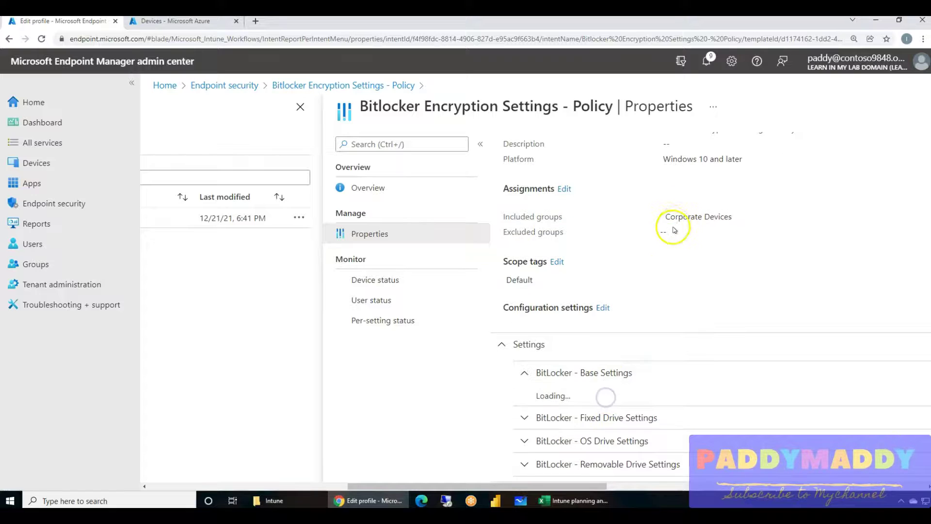
drag(582, 486, 642, 487)
scroll(633, 291, down, 3)
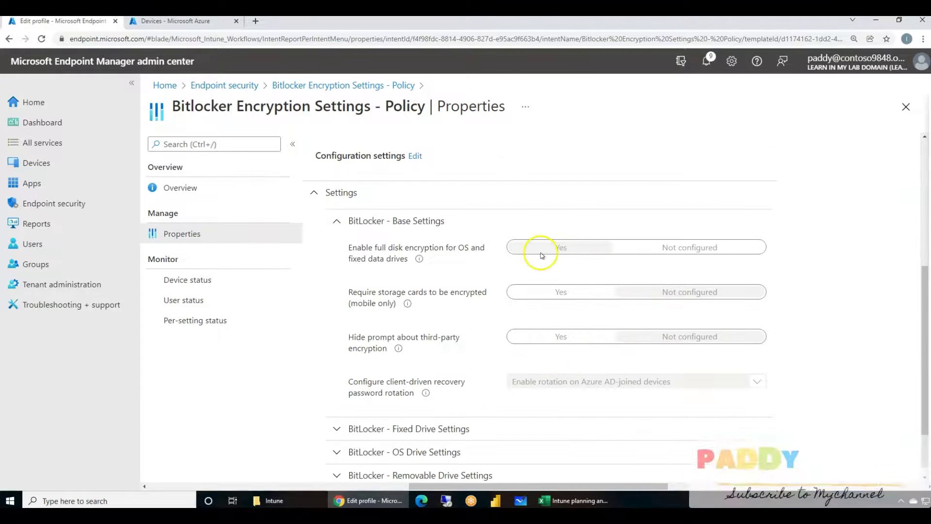
drag(374, 249, 390, 262)
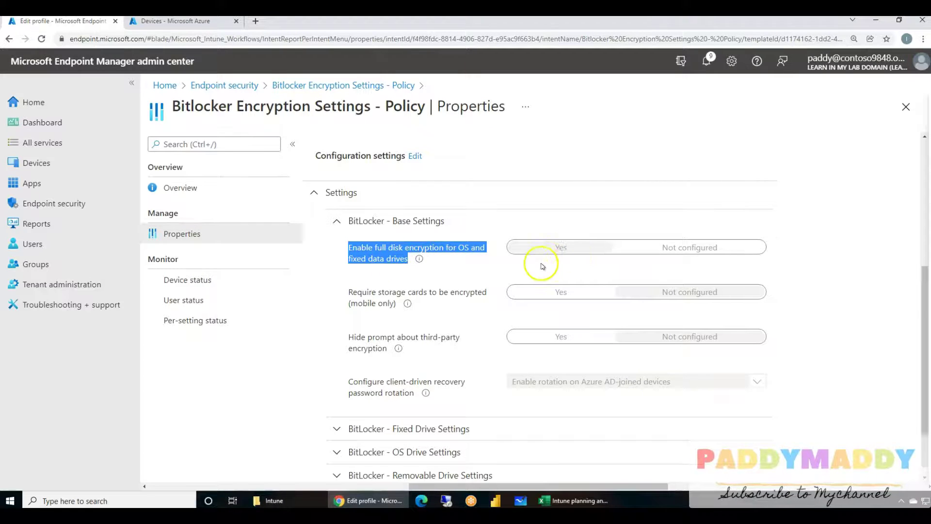
click(408, 429)
scroll(407, 375, down, 1)
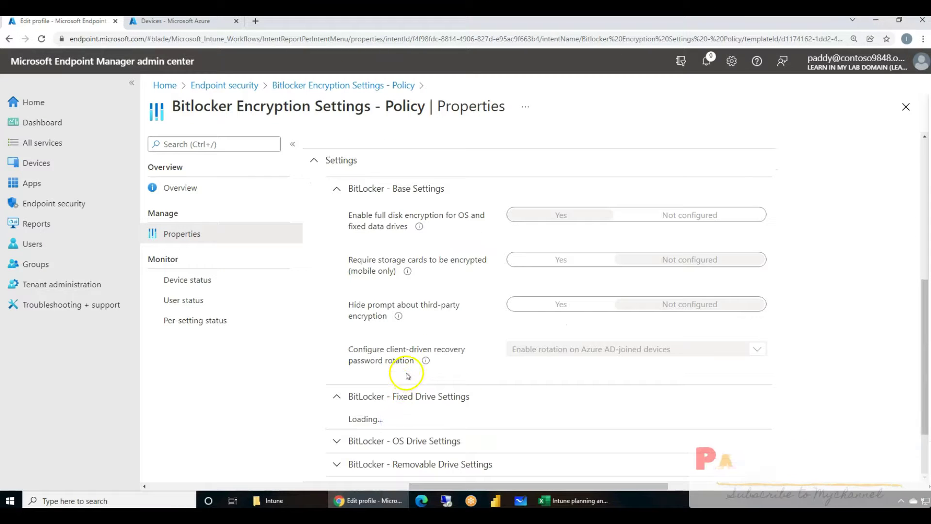
scroll(427, 393, down, 1)
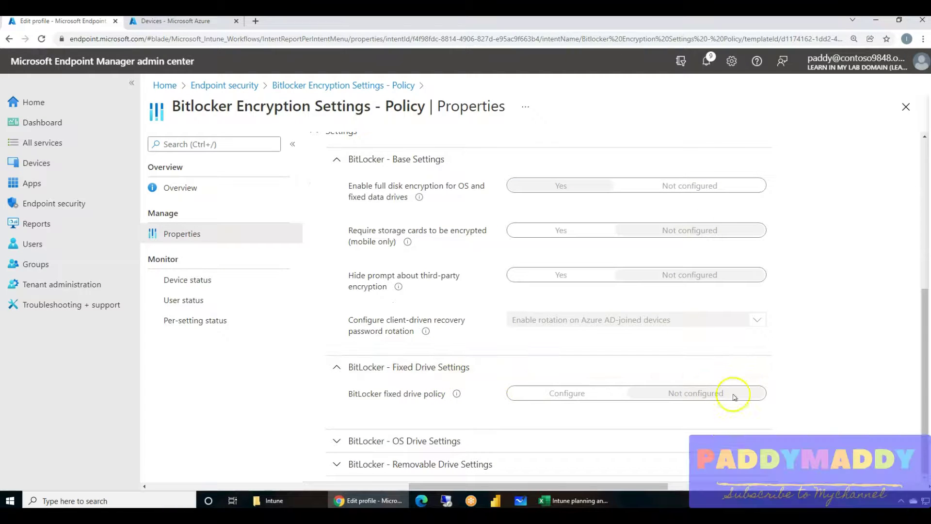
Review the OS Drive Settings and the Removable Drive Settings policy.
click(426, 441)
scroll(427, 461, down, 1)
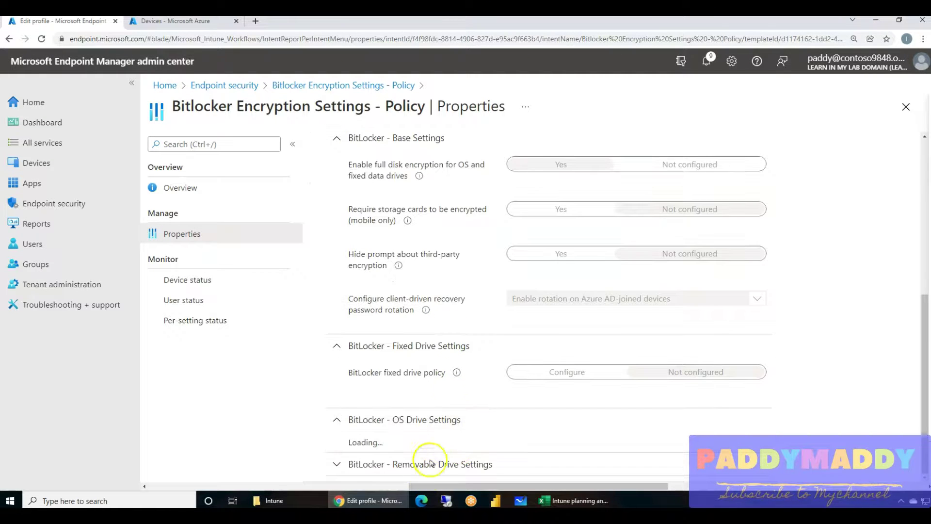
scroll(427, 413, down, 1)
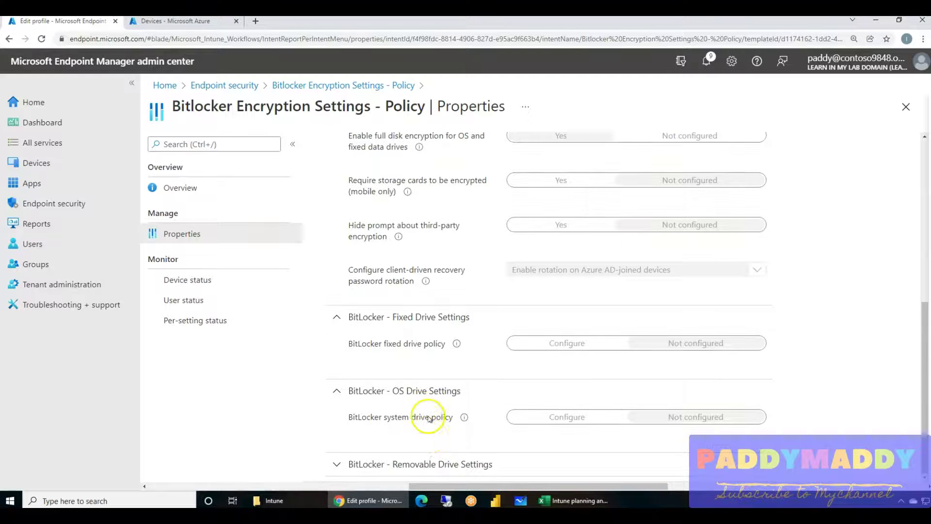
click(431, 466)
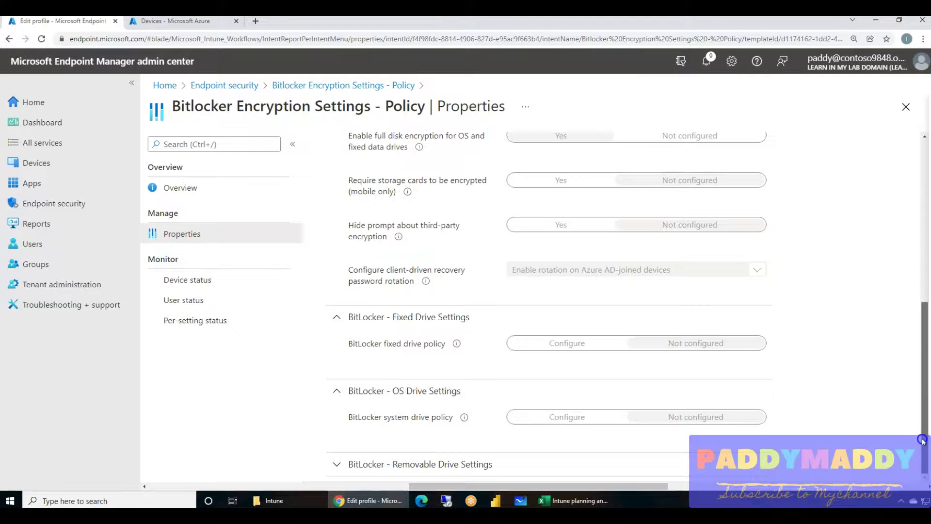
click(428, 464)
scroll(427, 422, down, 1)
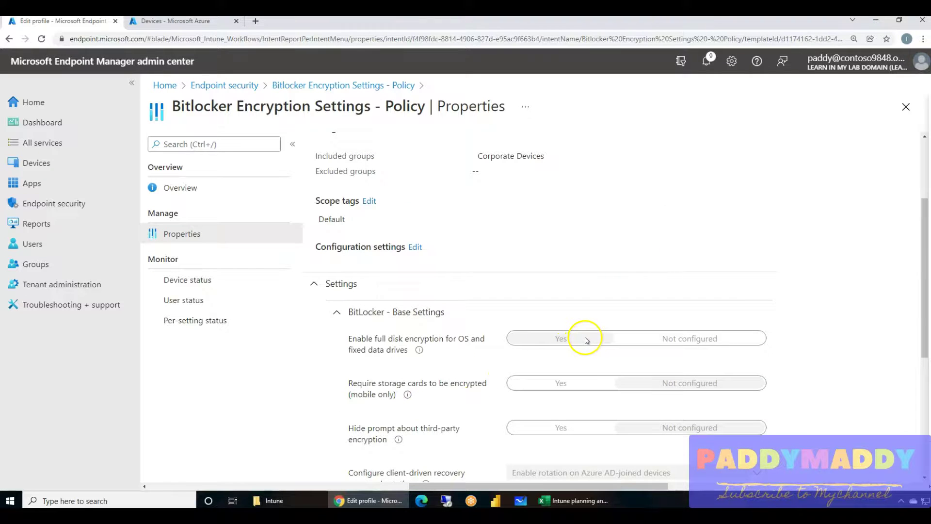
Collapse the settings list and verify the policy is assigned to Corporate Devices.
click(327, 285)
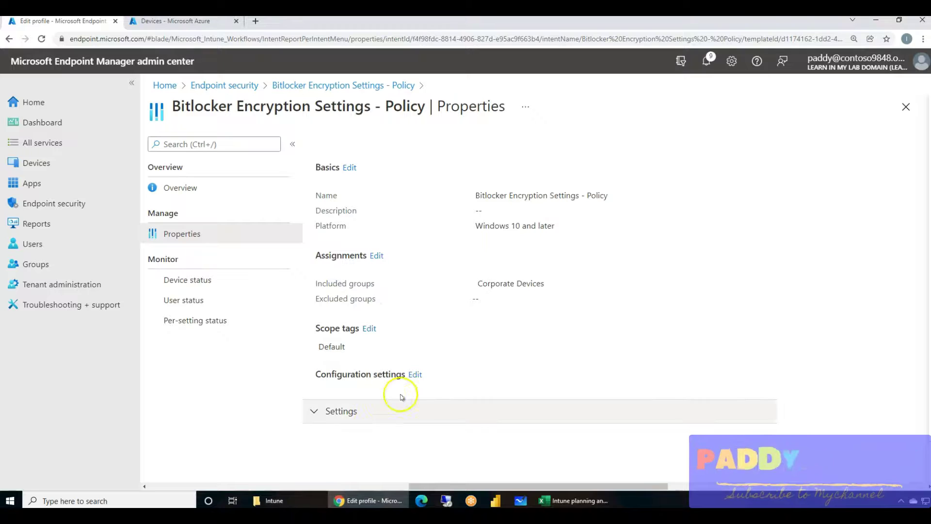
drag(474, 286, 559, 286)
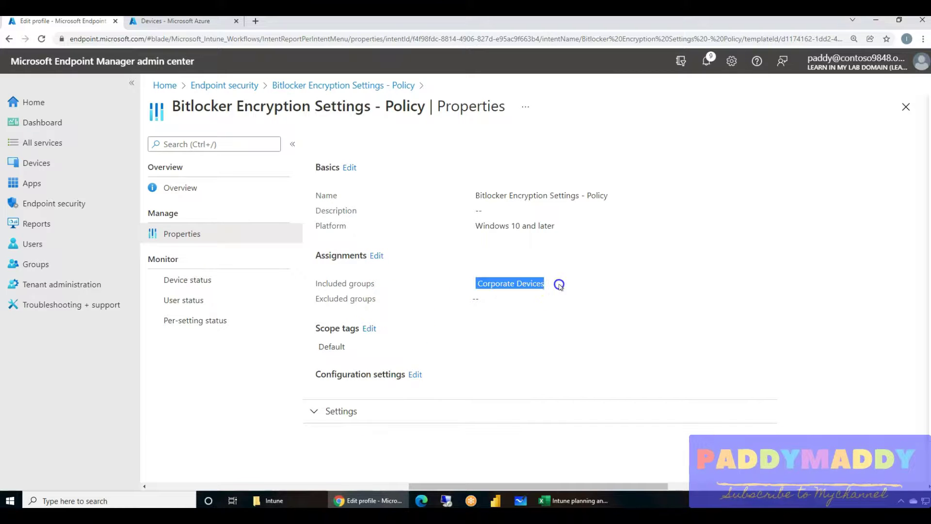
click(571, 321)
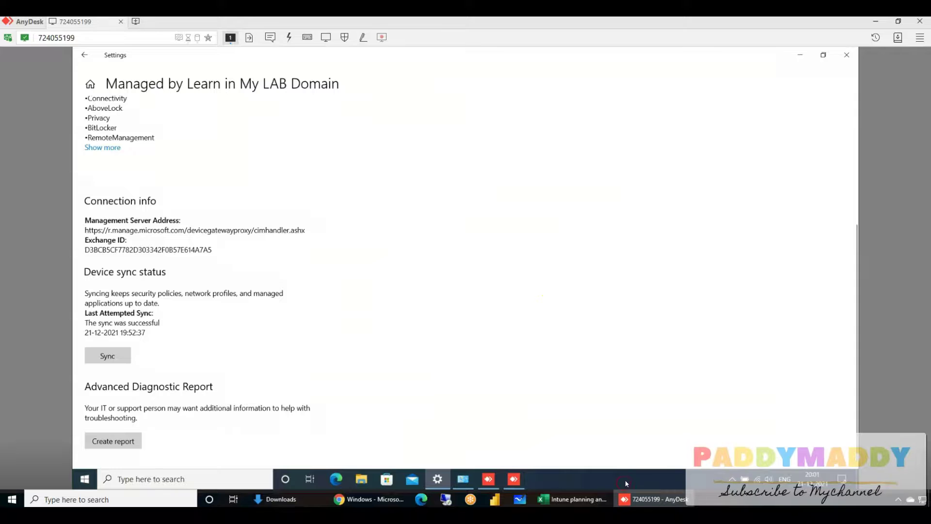
Bring the remote Windows 10 desktop to the front using Desktop from the Win+X menu.
right_click(625, 482)
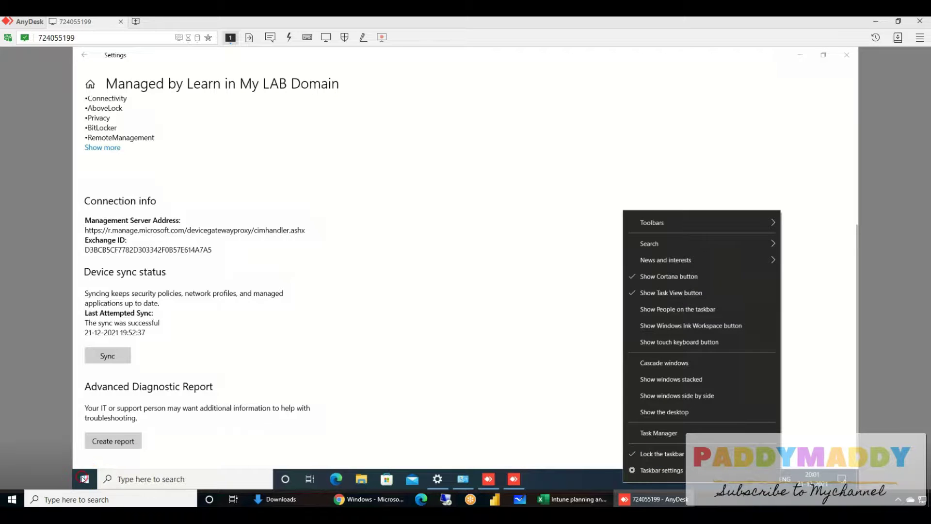
right_click(77, 476)
click(97, 463)
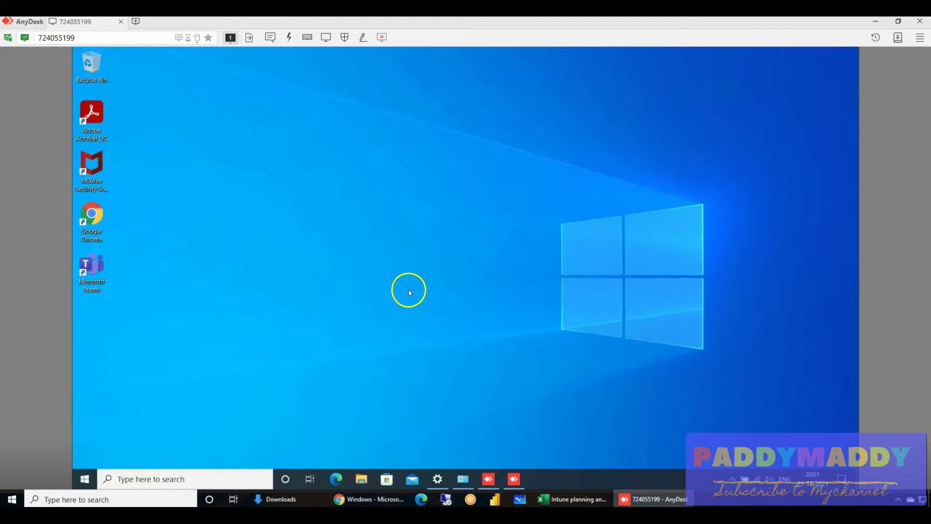
Open the remote PC's File Explorer at This PC, showing Local Disk (C:) with 278 GB free of 476 GB.
click(361, 480)
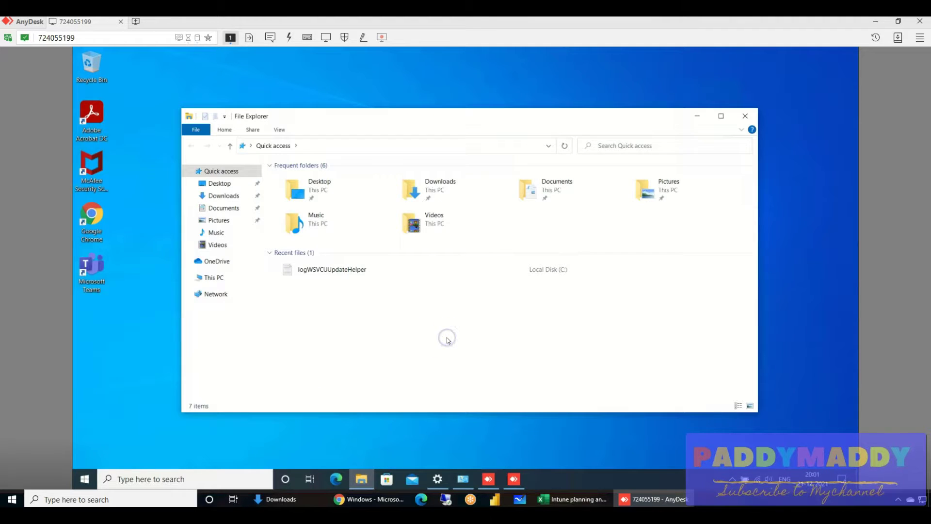
click(214, 277)
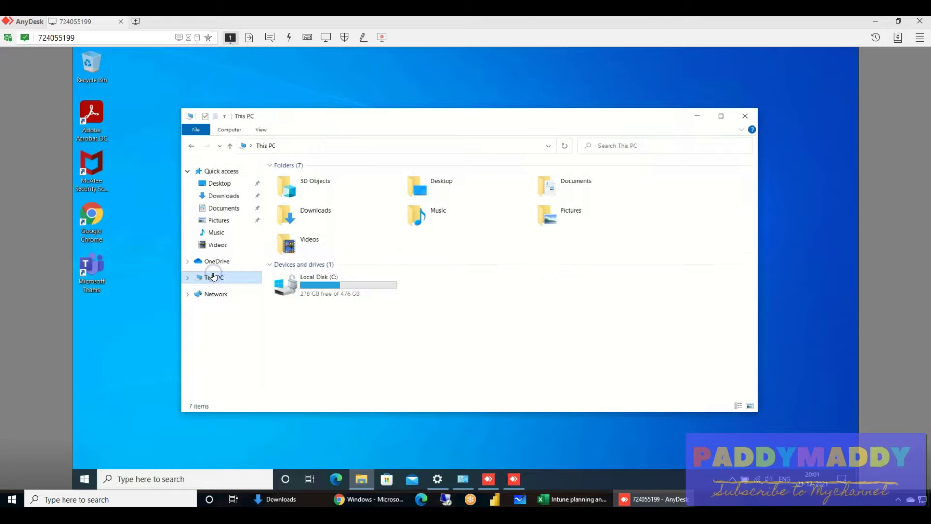
click(301, 294)
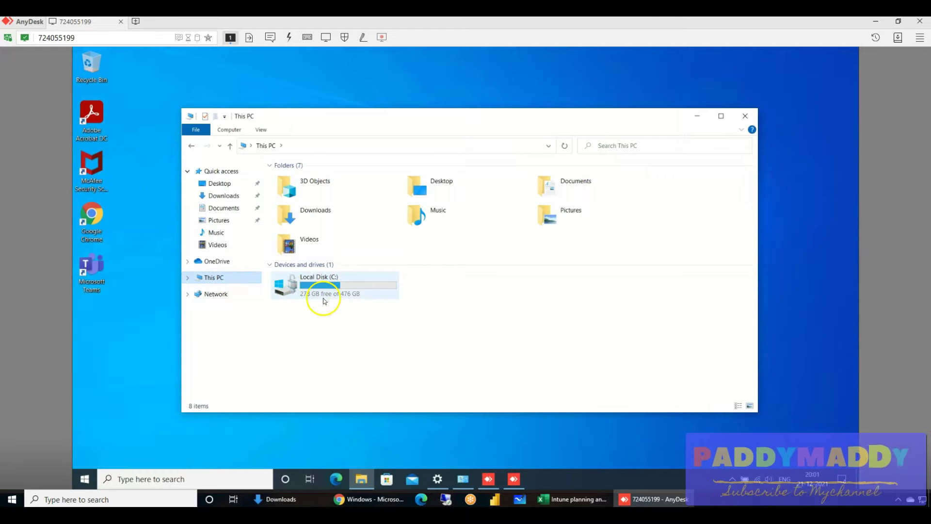
click(425, 357)
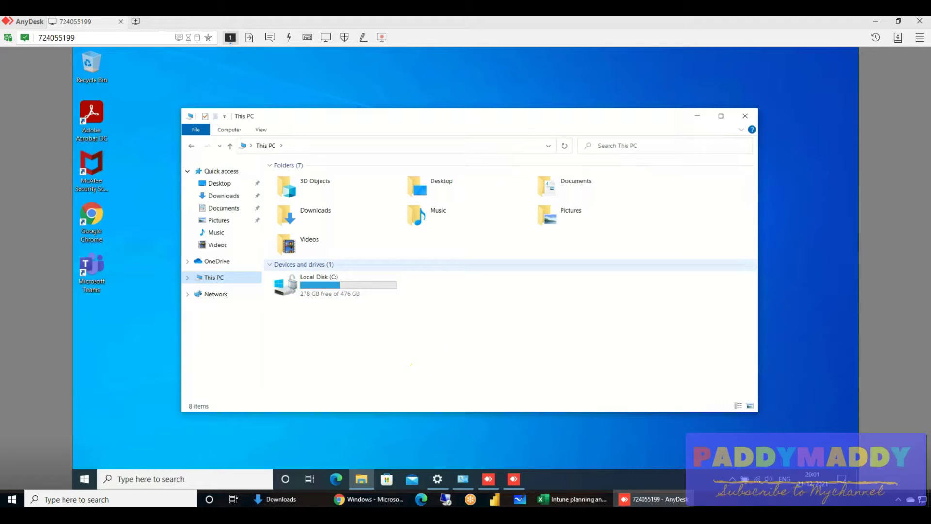